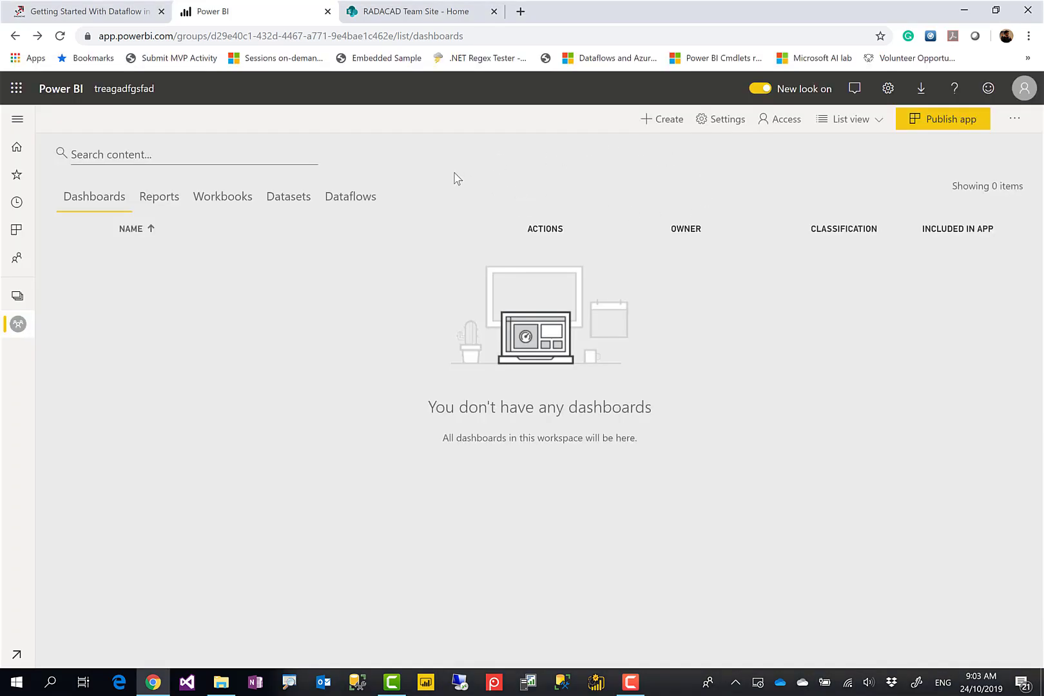
# Show the types of content that can be created in the treagadfgsfad workspace.
pyautogui.click(669, 127)
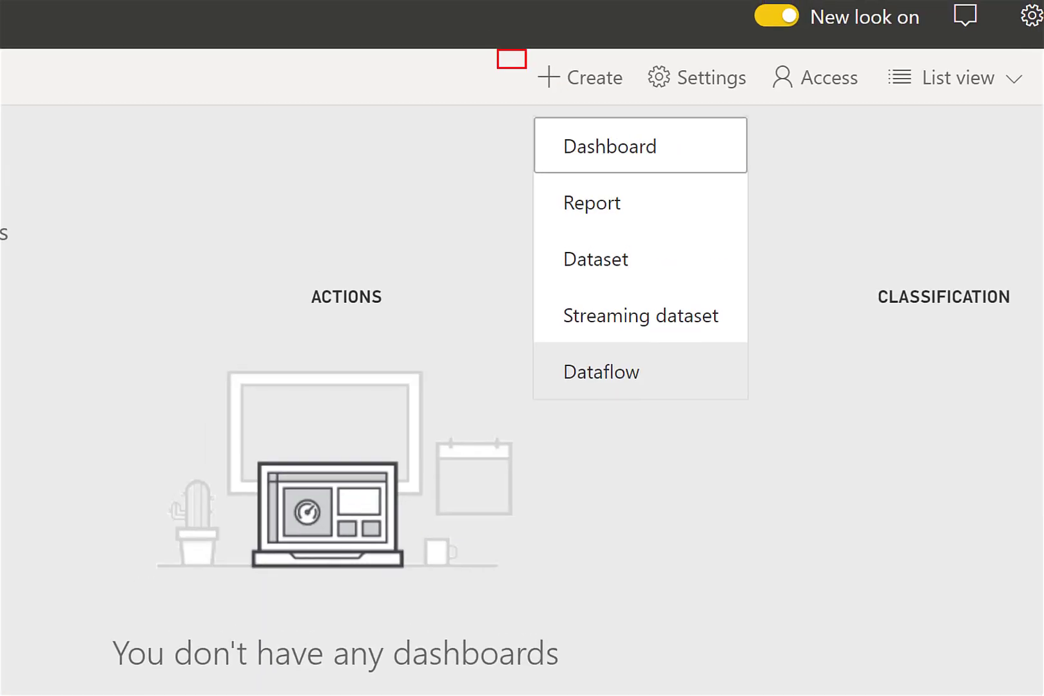
pyautogui.moveTo(530, 350); pyautogui.dragTo(695, 404)
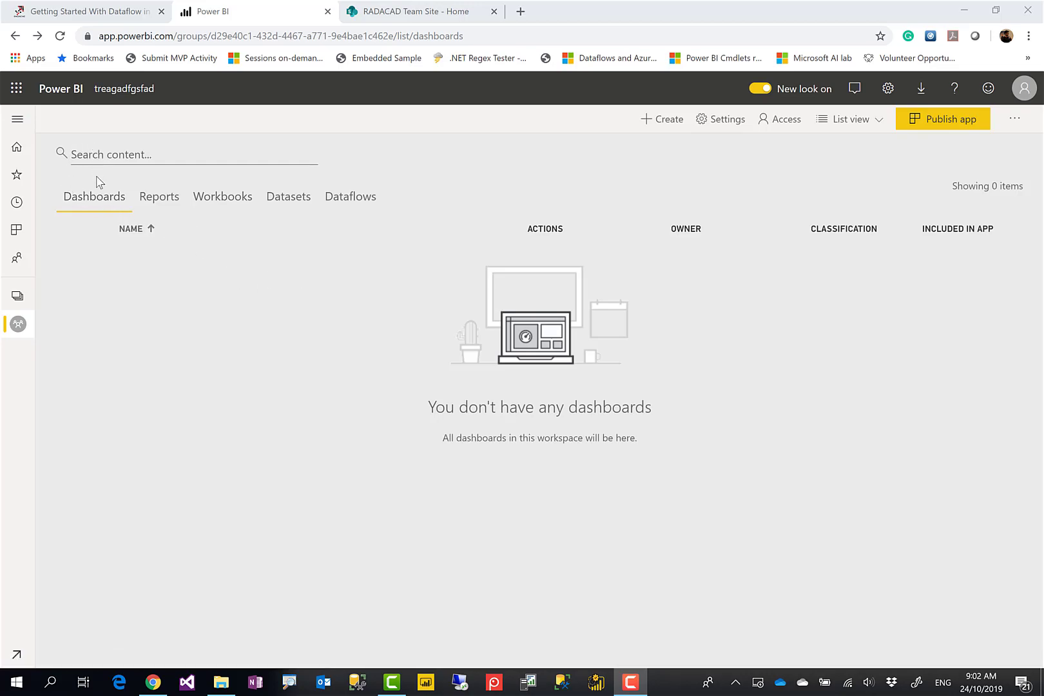
pyautogui.click(15, 325)
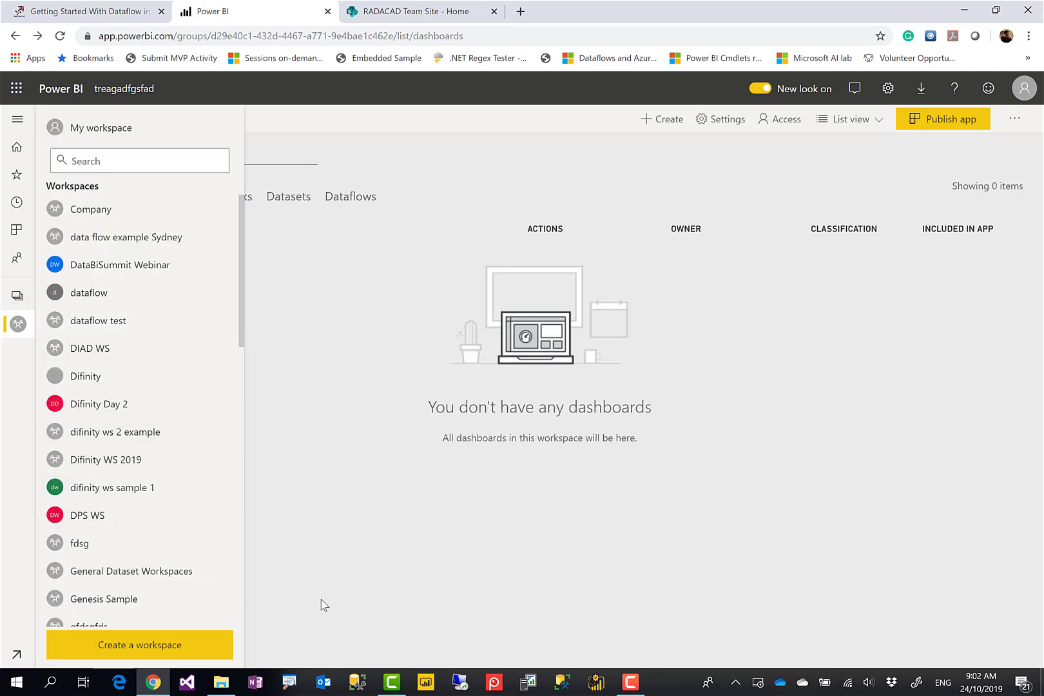
pyautogui.click(288, 686)
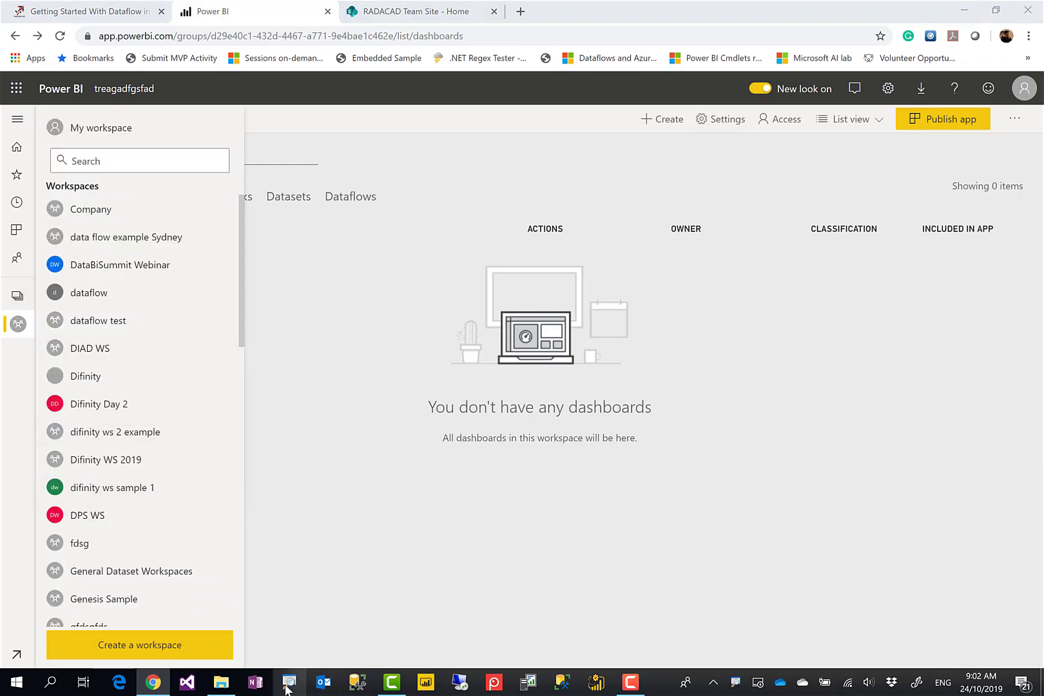
pyautogui.click(560, 466)
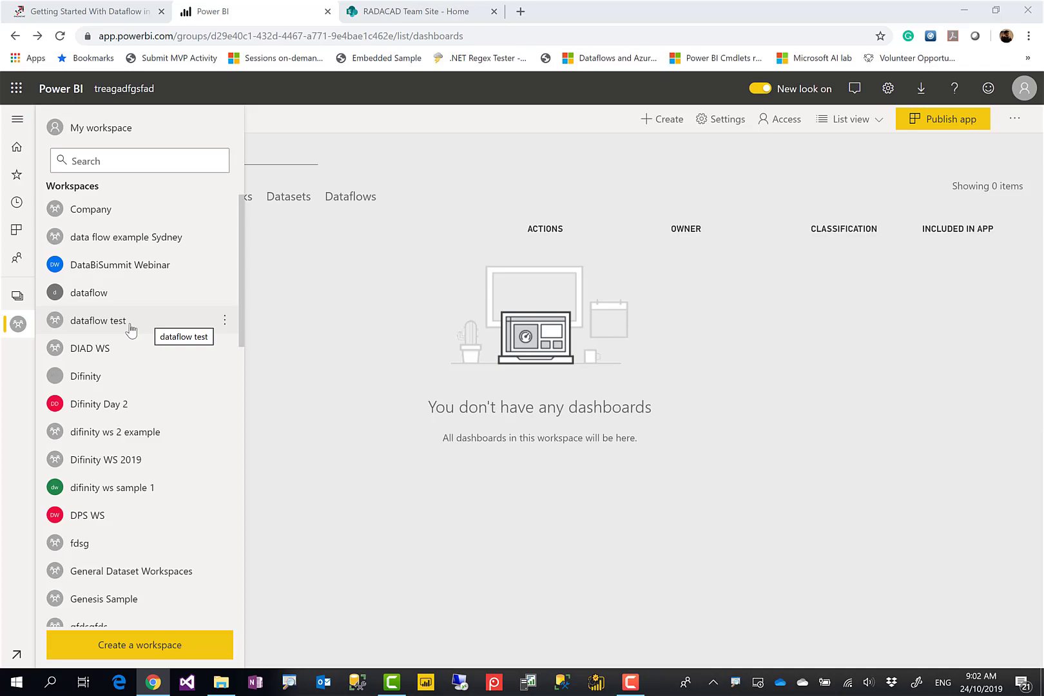
pyautogui.click(328, 301)
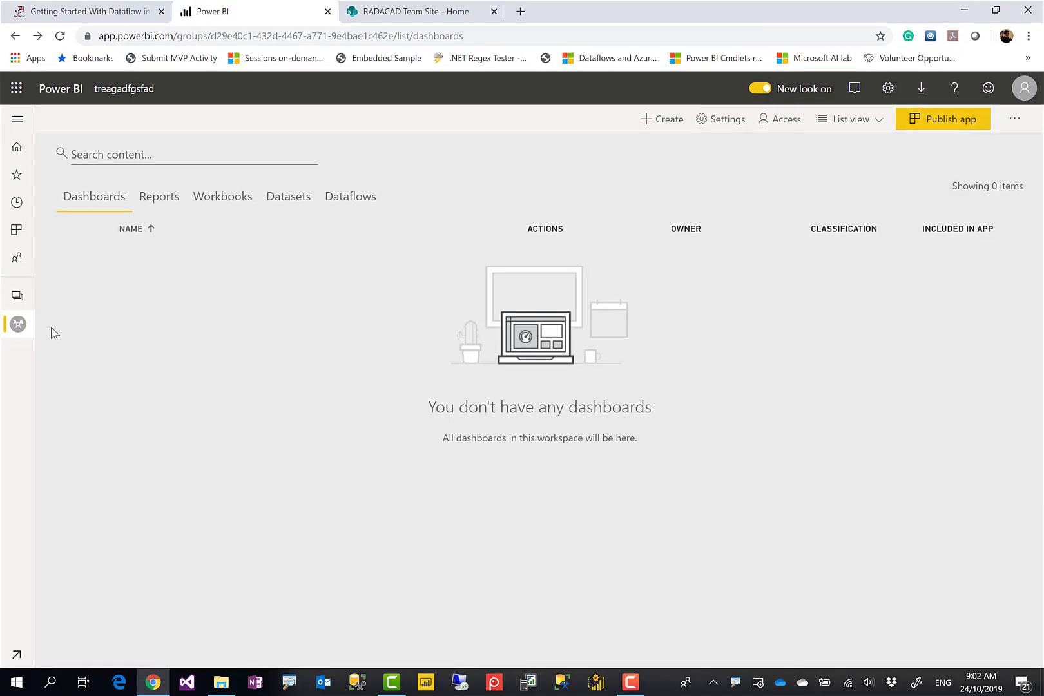
# Look at the contents of the dataflow workspace and return to the treagadfgsfad workspace.
pyautogui.click(17, 300)
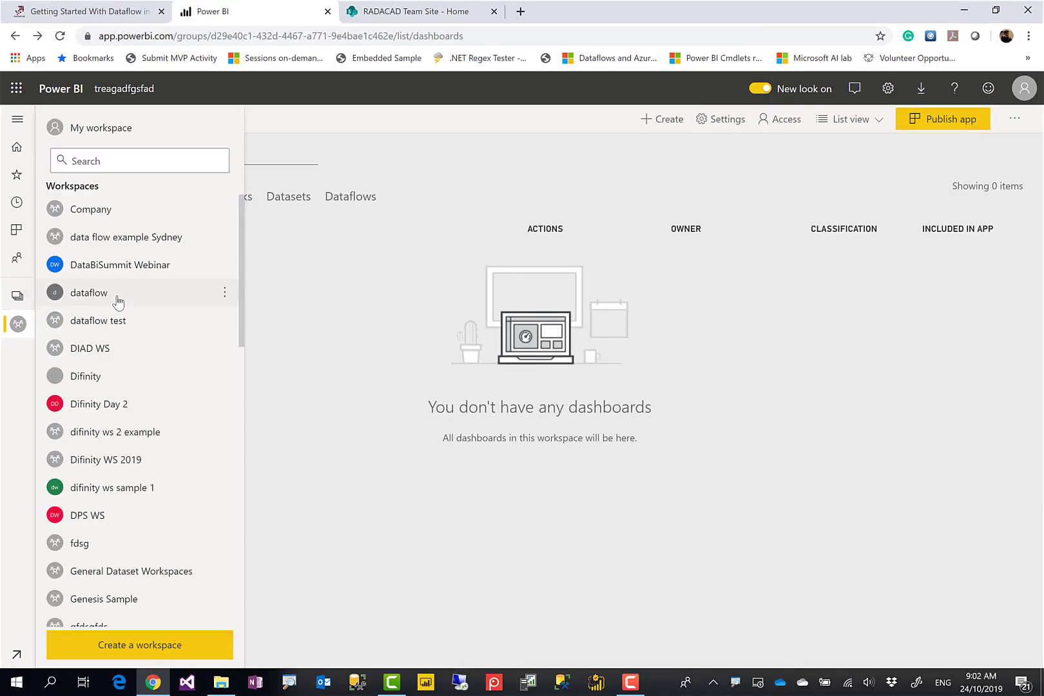
pyautogui.click(96, 298)
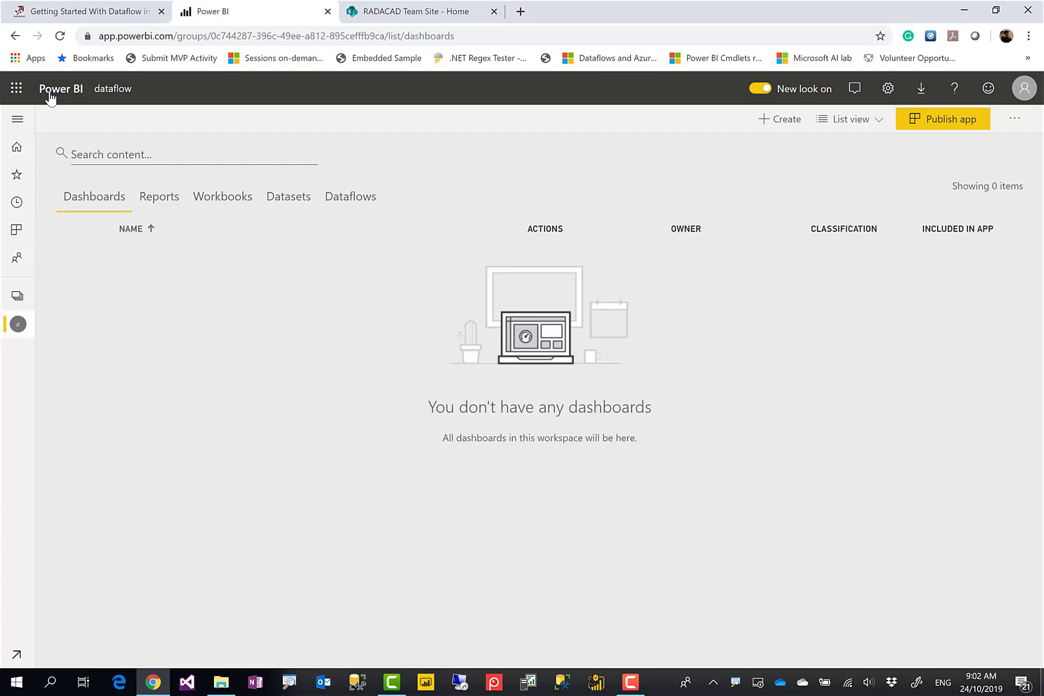
pyautogui.click(15, 36)
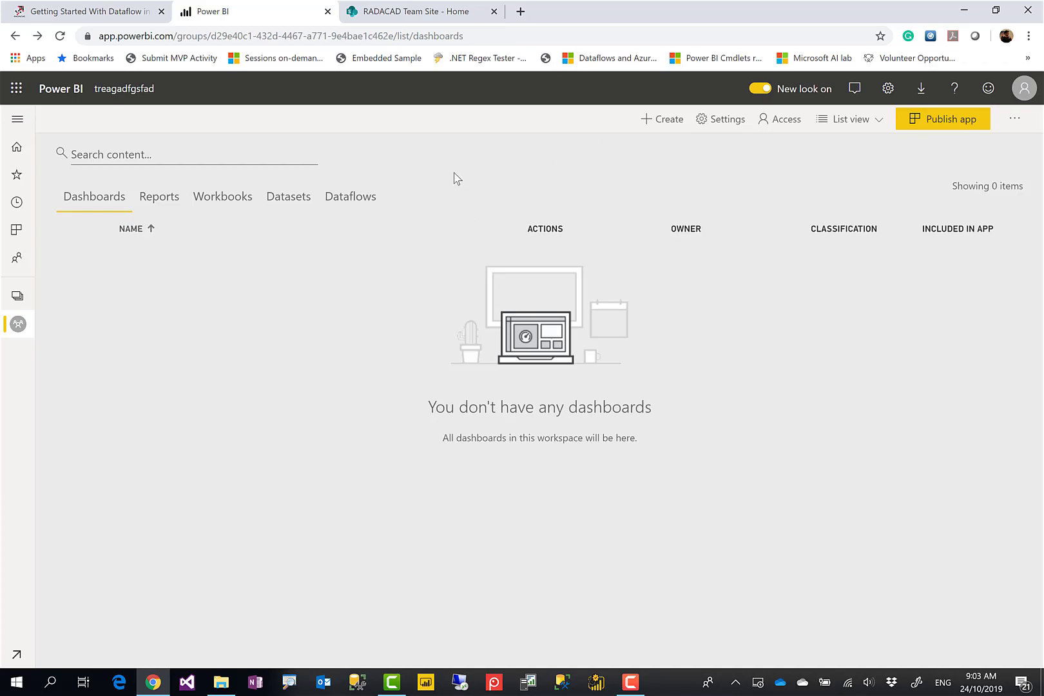
# Check whether the treagadfgsfad workspace offers Dataflow among its creation options.
pyautogui.click(668, 123)
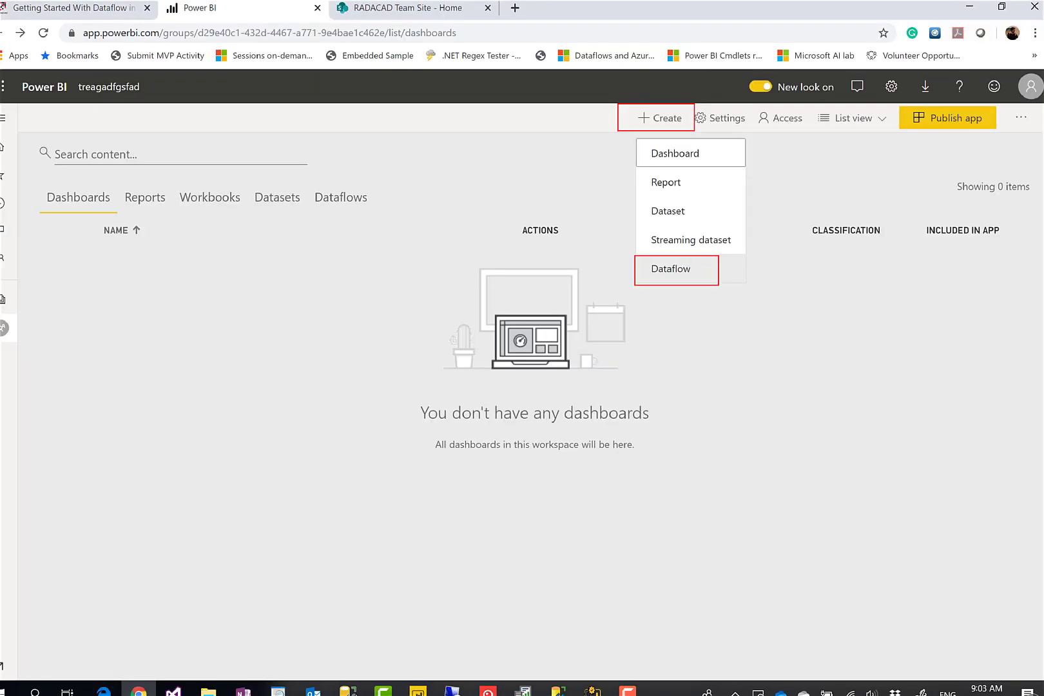
pyautogui.click(797, 302)
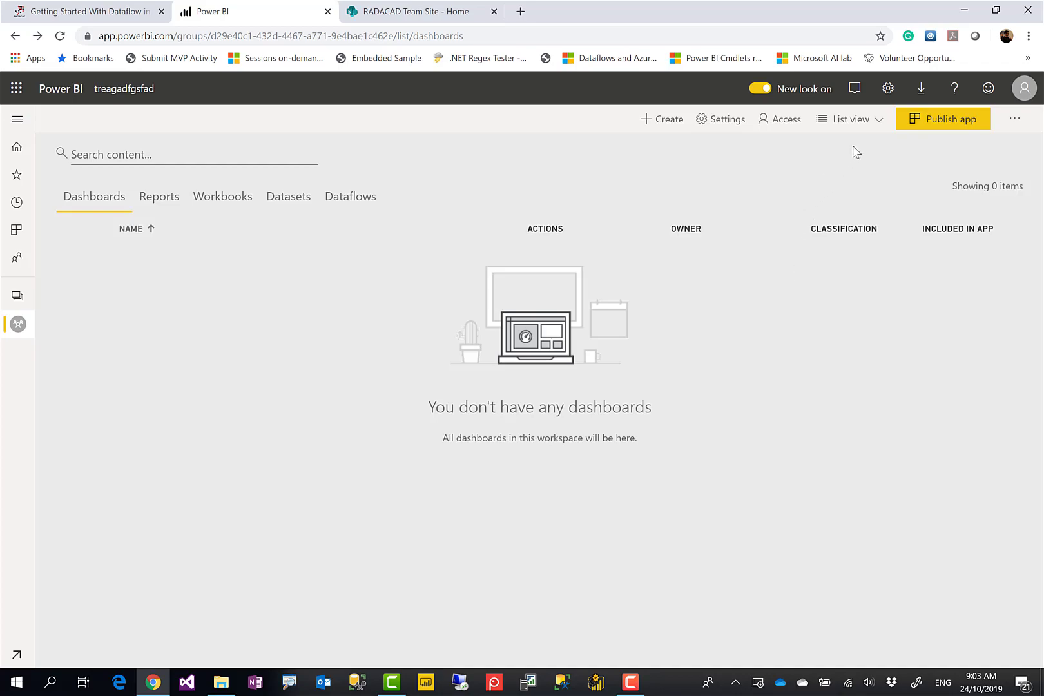
# Open the tenant settings in the Admin portal.
pyautogui.click(888, 90)
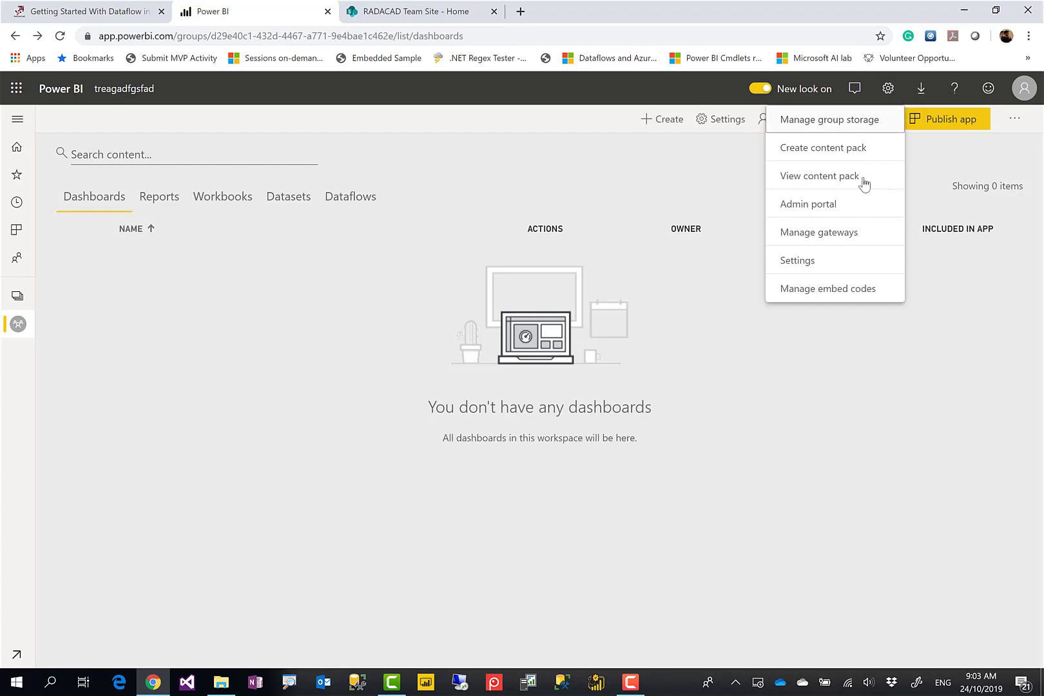
pyautogui.click(823, 205)
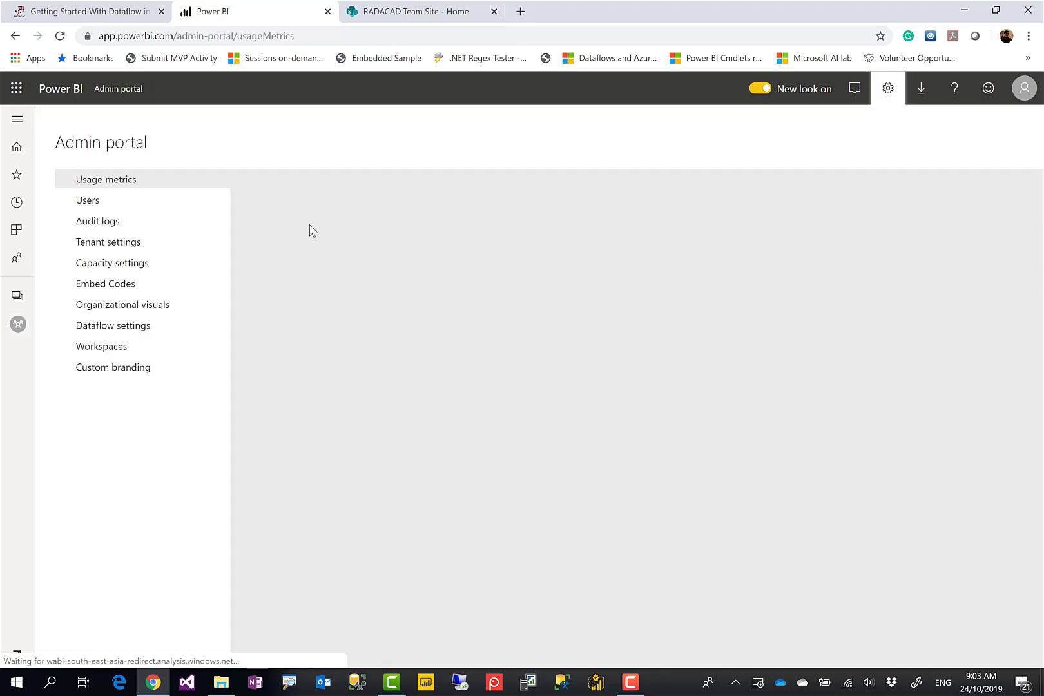
pyautogui.click(98, 245)
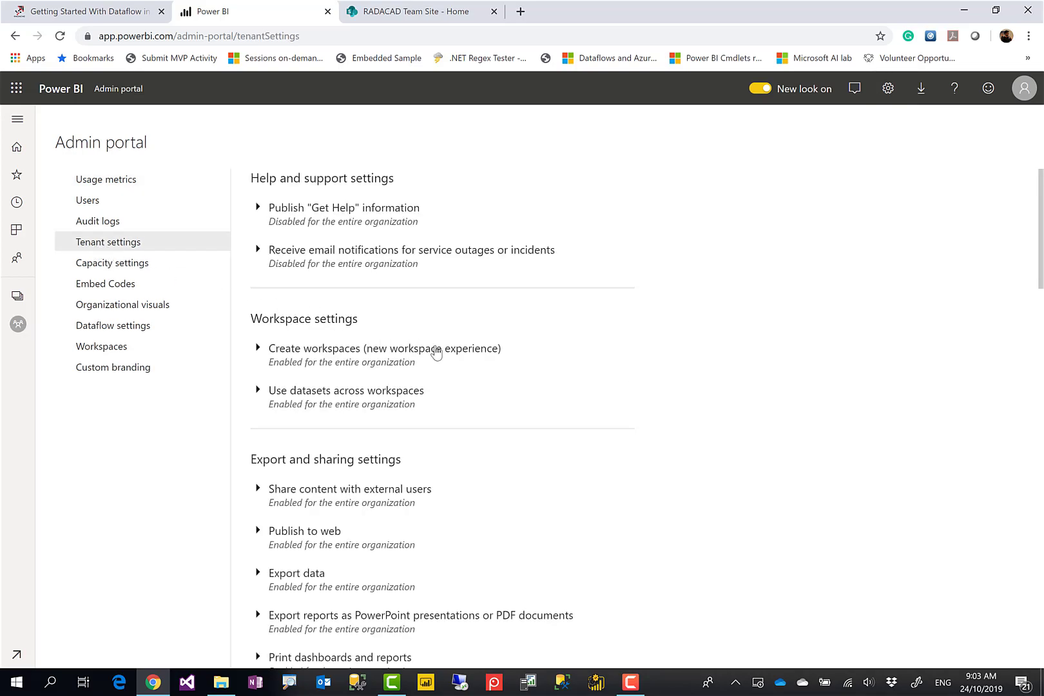
# Search the tenant settings for dataflow and expand the Create and use dataflows setting to check its status.
pyautogui.hotkey('ctrl', 'f')
pyautogui.write('dataflow')
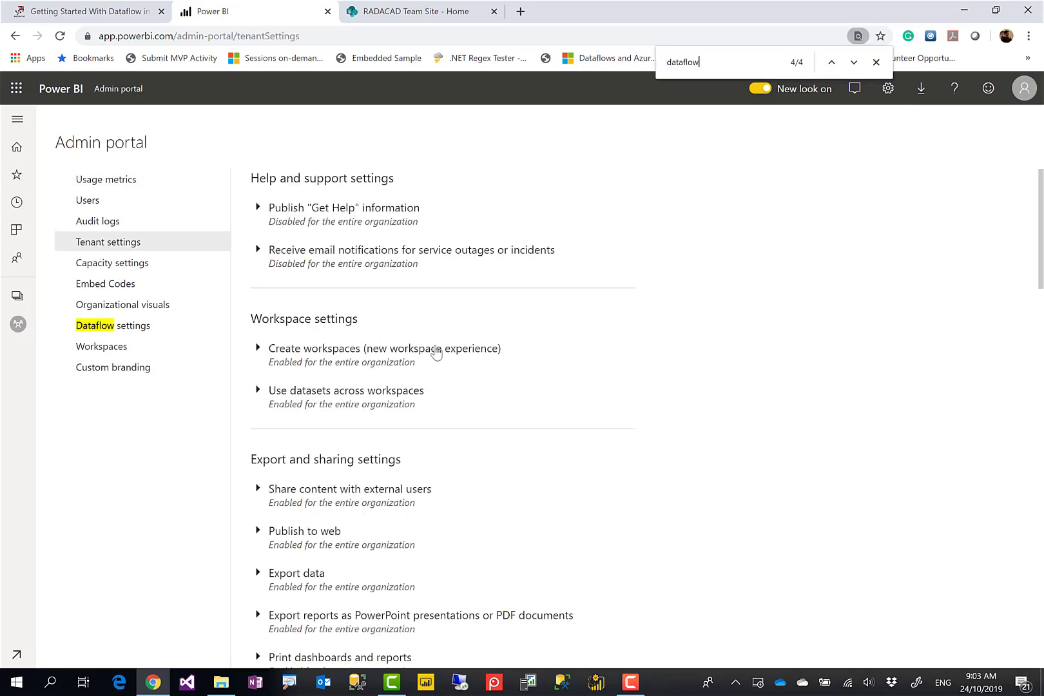
pyautogui.press('Return')
pyautogui.press('Return')
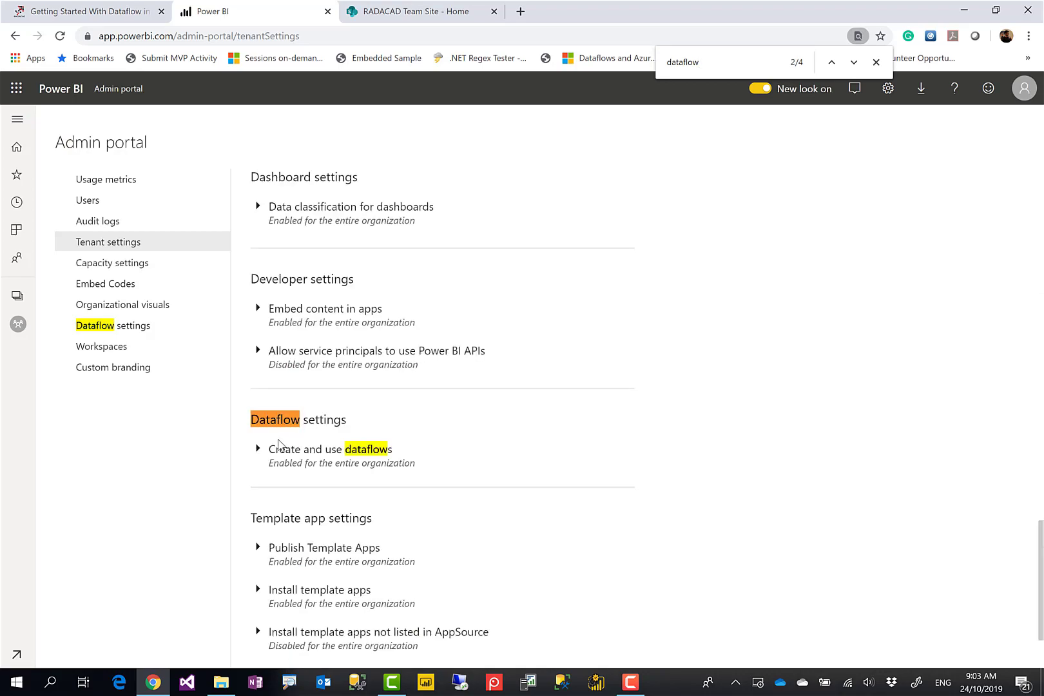
pyautogui.click(258, 450)
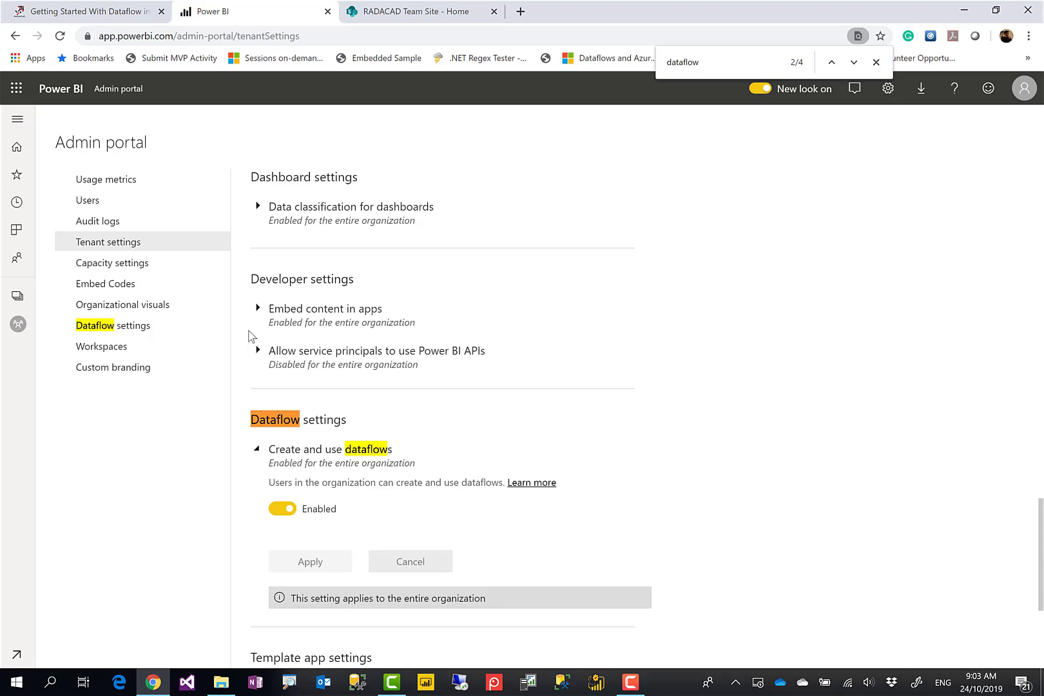
pyautogui.scroll(-1, 250, 338)
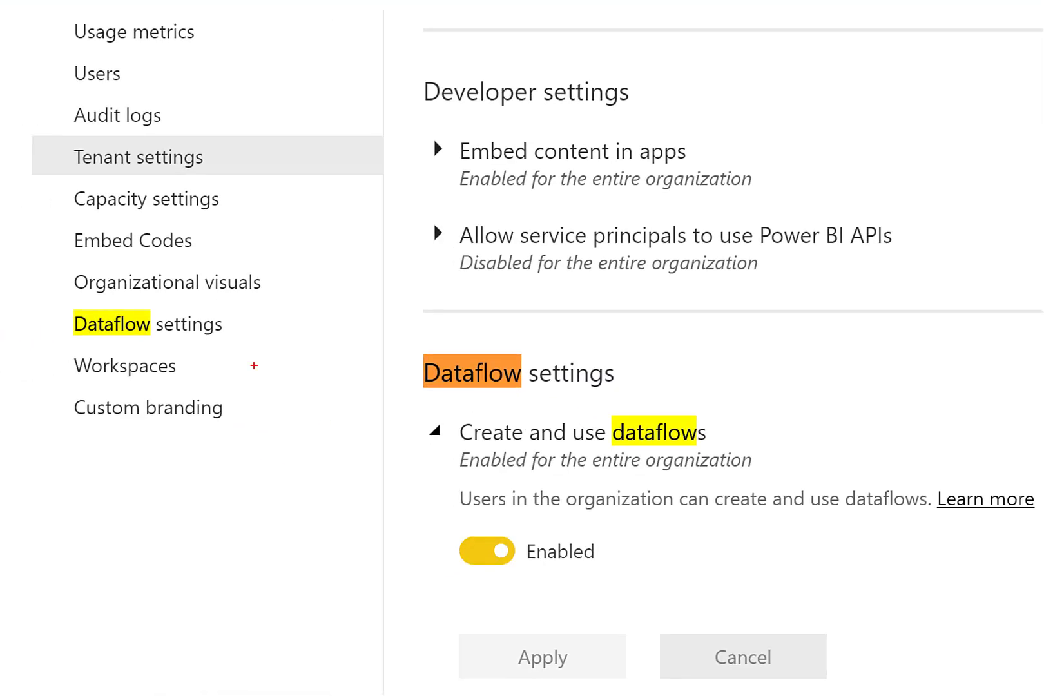
pyautogui.moveTo(417, 328)
pyautogui.mouseDown()
pyautogui.moveTo(806, 615)
pyautogui.moveTo(890, 635)
pyautogui.moveTo(923, 613)
pyautogui.mouseUp()
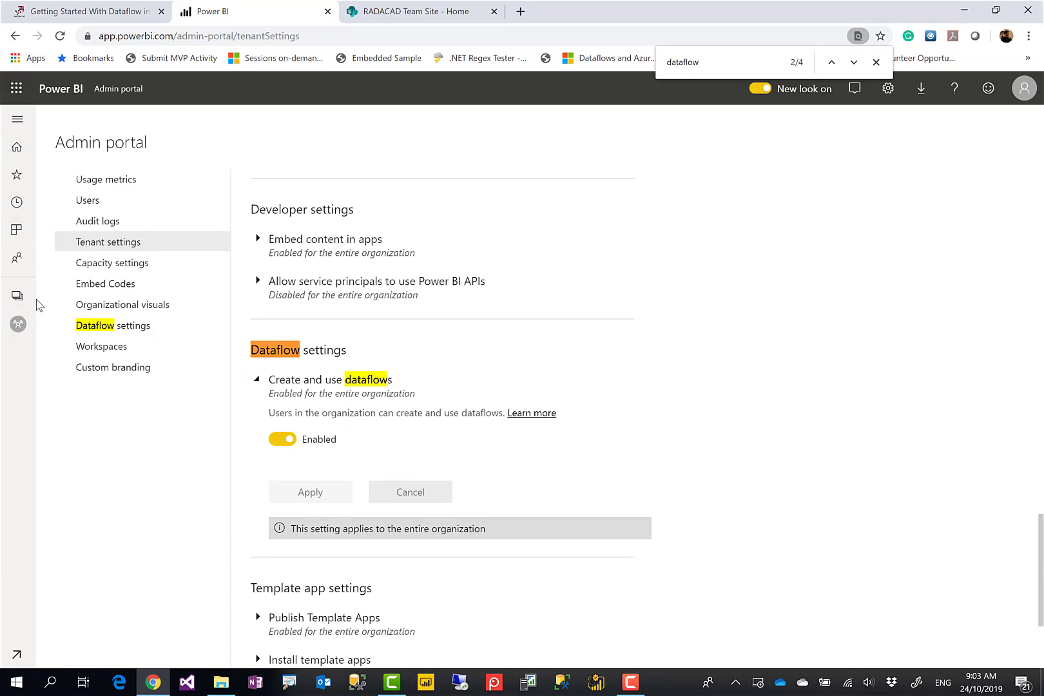
# Return to the treagadfgsfad workspace, close the page search and start a new dataflow.
pyautogui.click(14, 39)
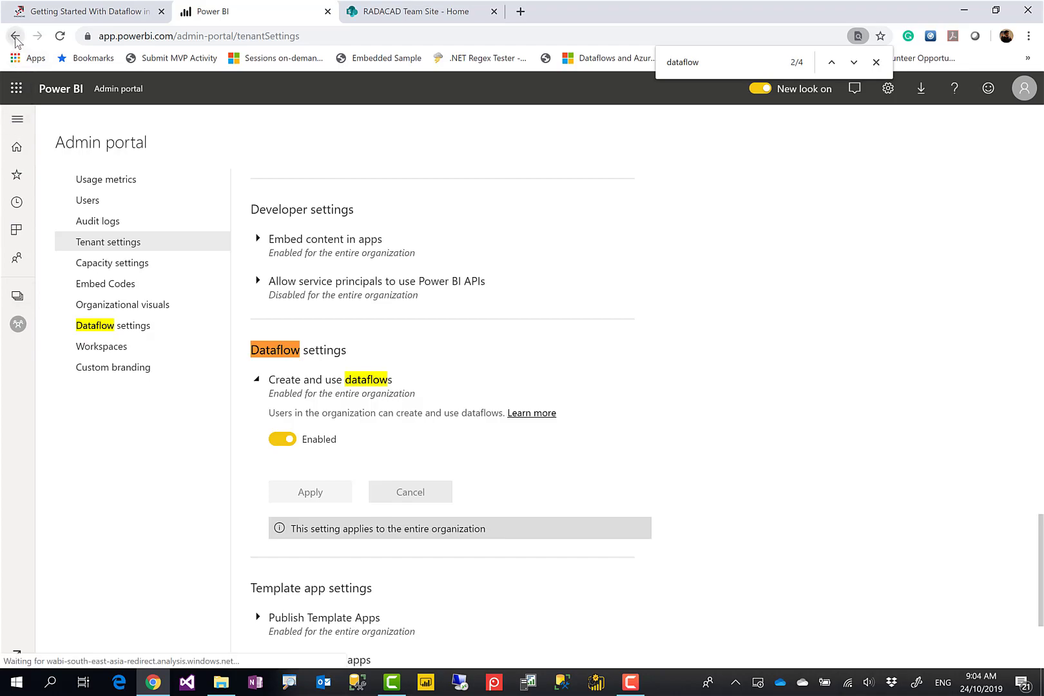
pyautogui.click(15, 37)
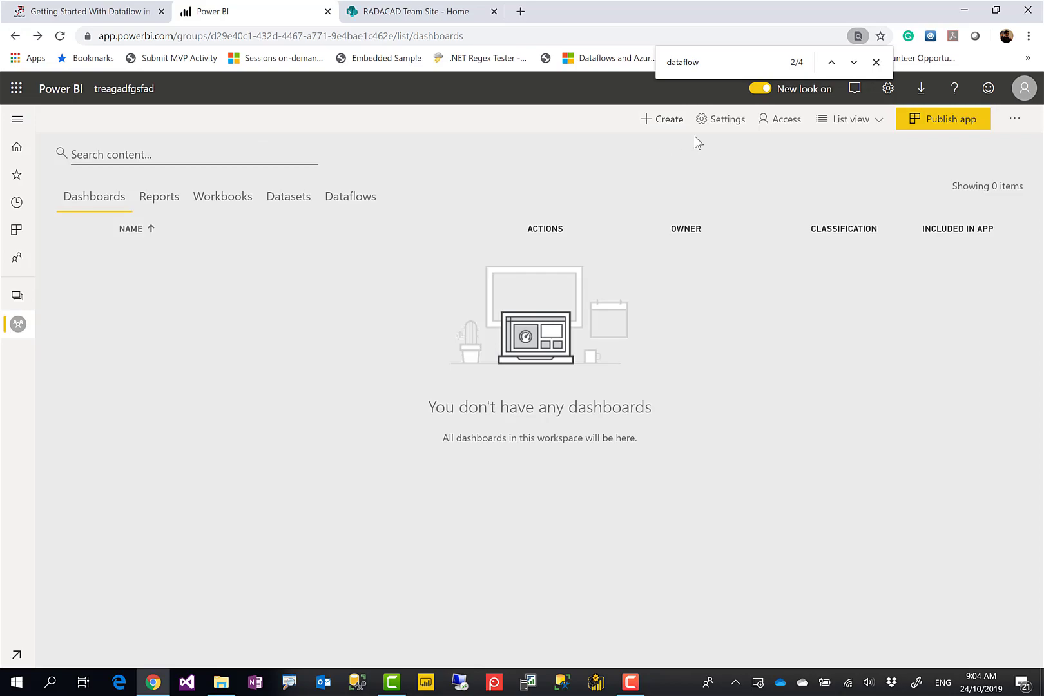
pyautogui.click(876, 62)
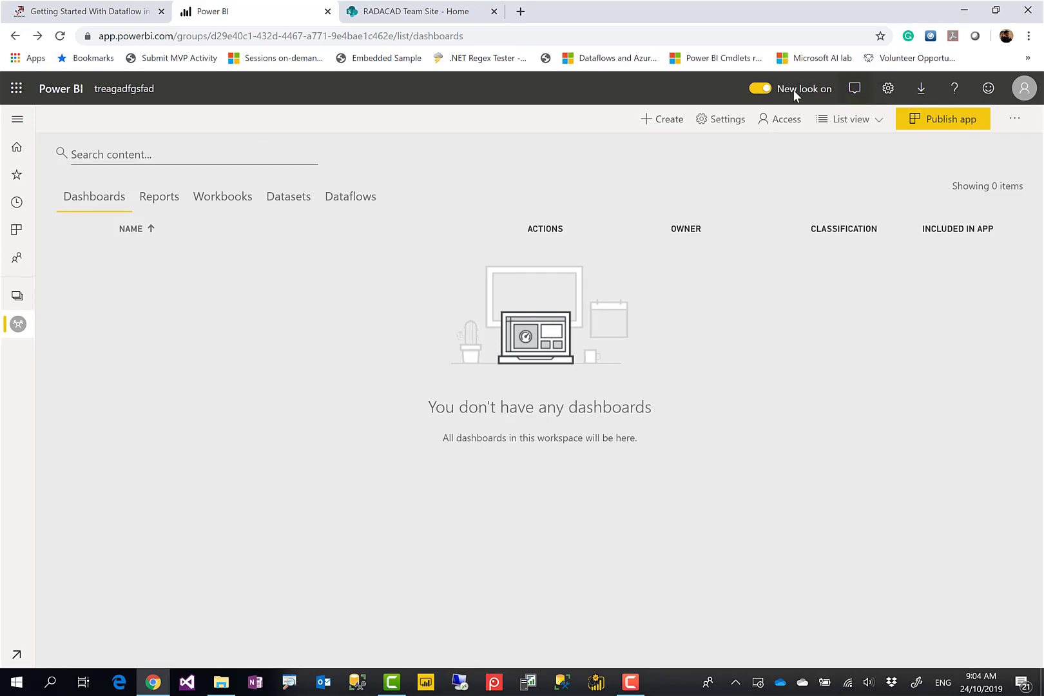
pyautogui.click(664, 122)
pyautogui.click(662, 267)
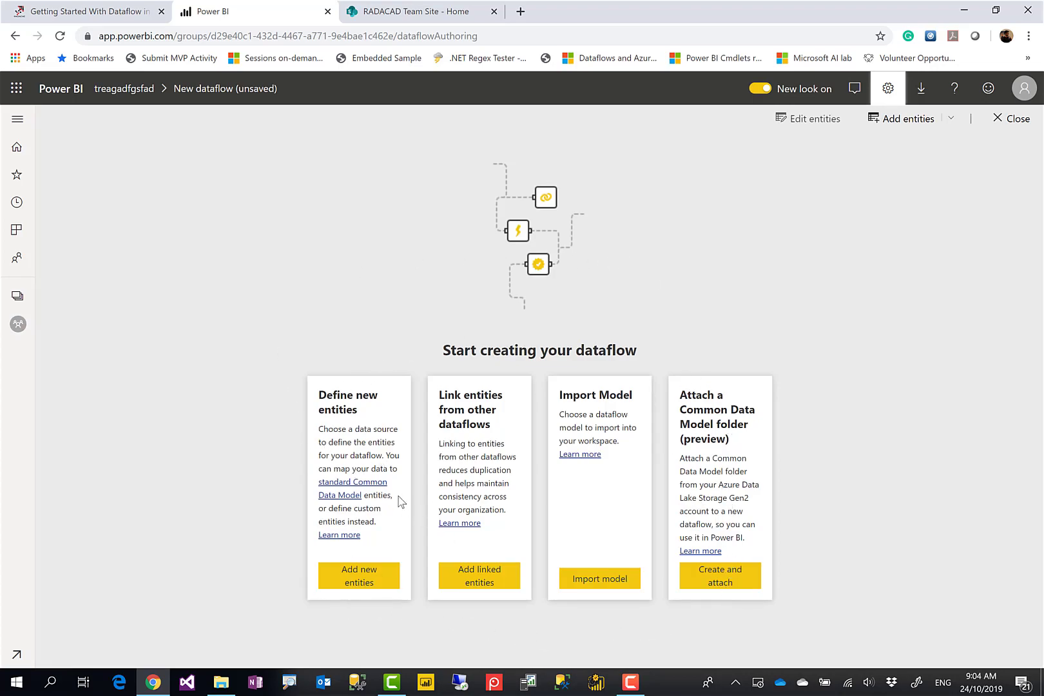
# Choose to define the dataflow with new entities so a data source can be selected.
pyautogui.moveTo(320, 411); pyautogui.dragTo(352, 413)
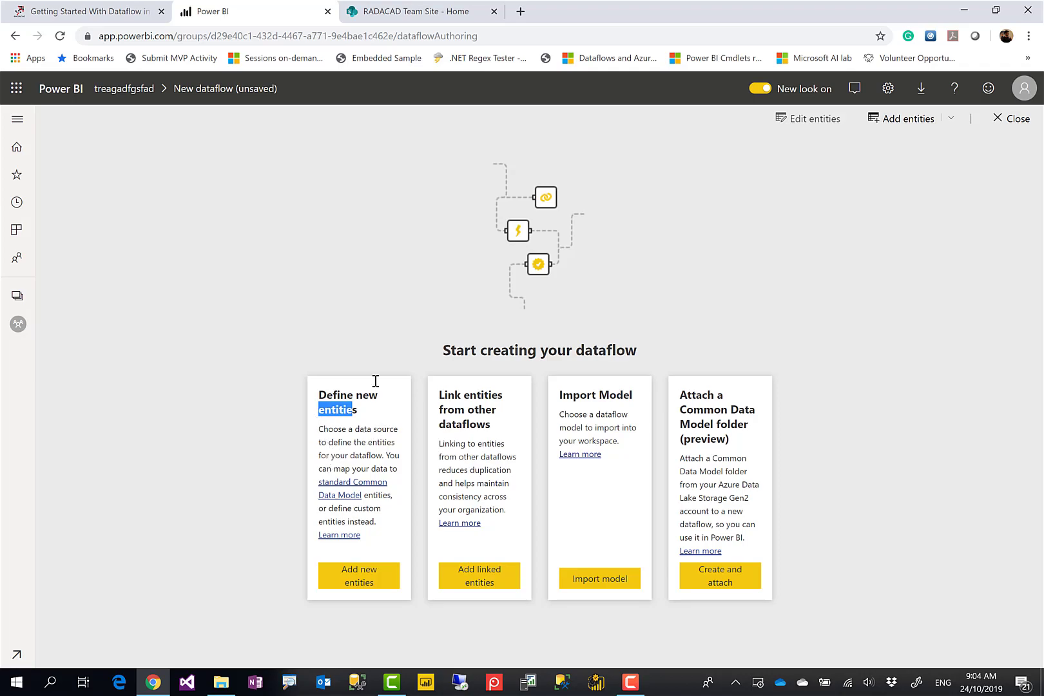
pyautogui.click(178, 454)
pyautogui.click(339, 580)
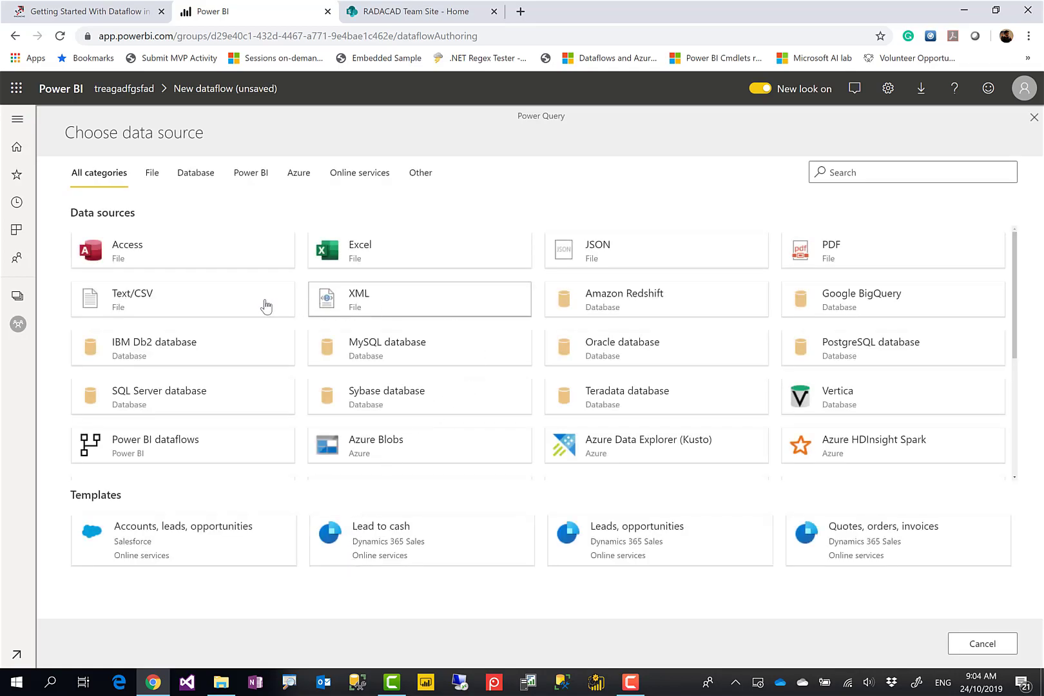
# Examine the data sources available for the new dataflow entities, from files and databases to online services.
pyautogui.scroll(-3, 227, 323)
pyautogui.scroll(-1, 259, 376)
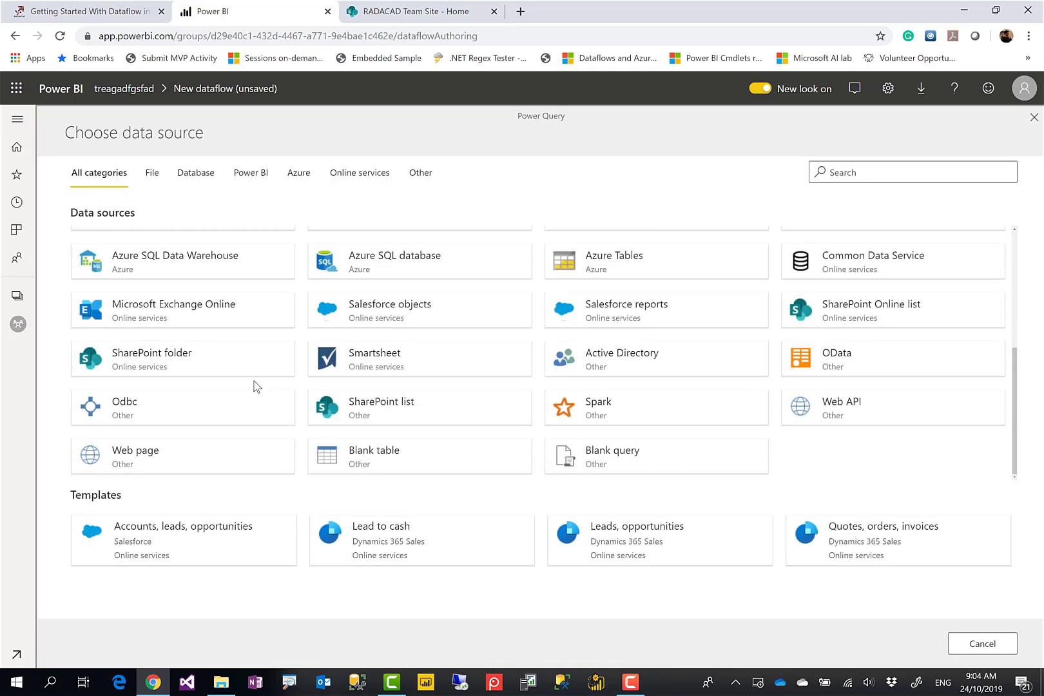
pyautogui.scroll(5, 234, 397)
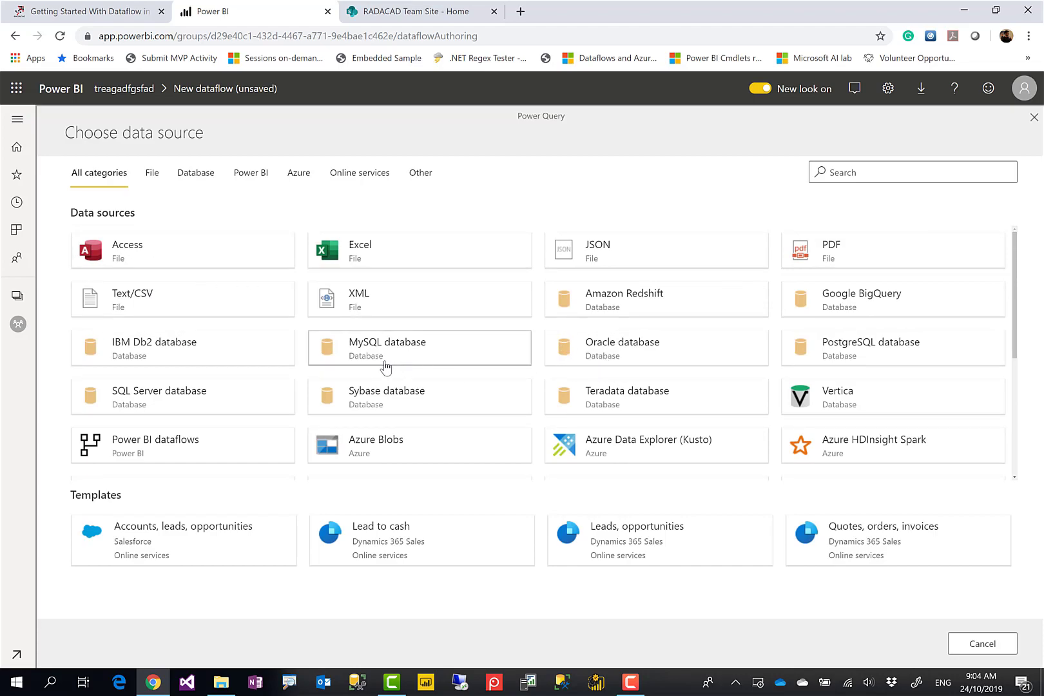
pyautogui.scroll(-3, 357, 356)
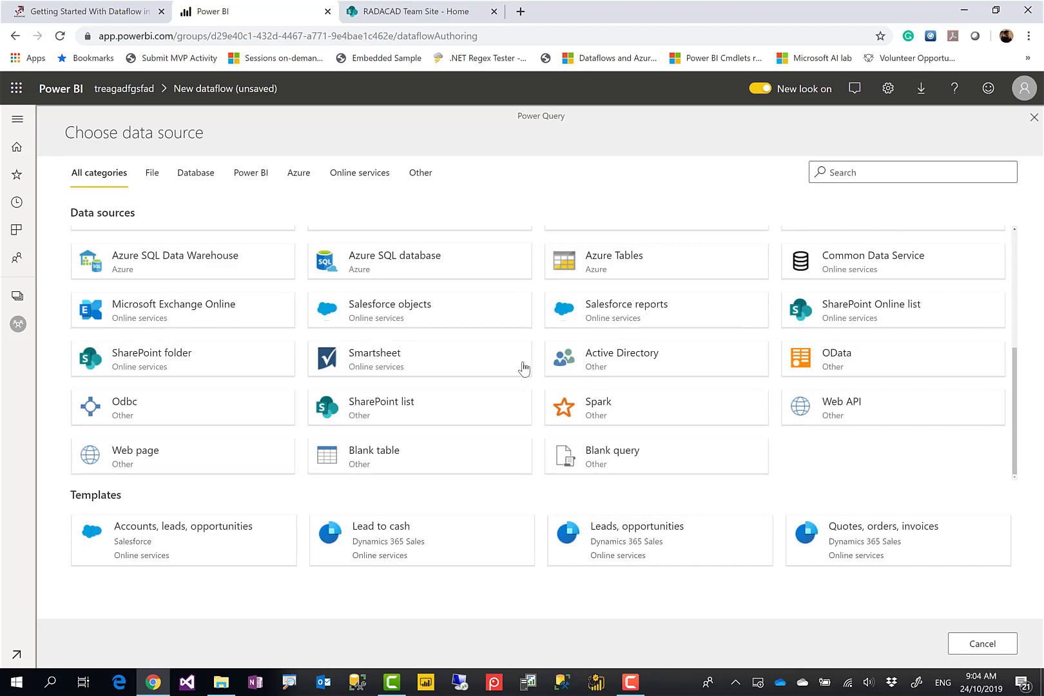
pyautogui.scroll(4, 328, 396)
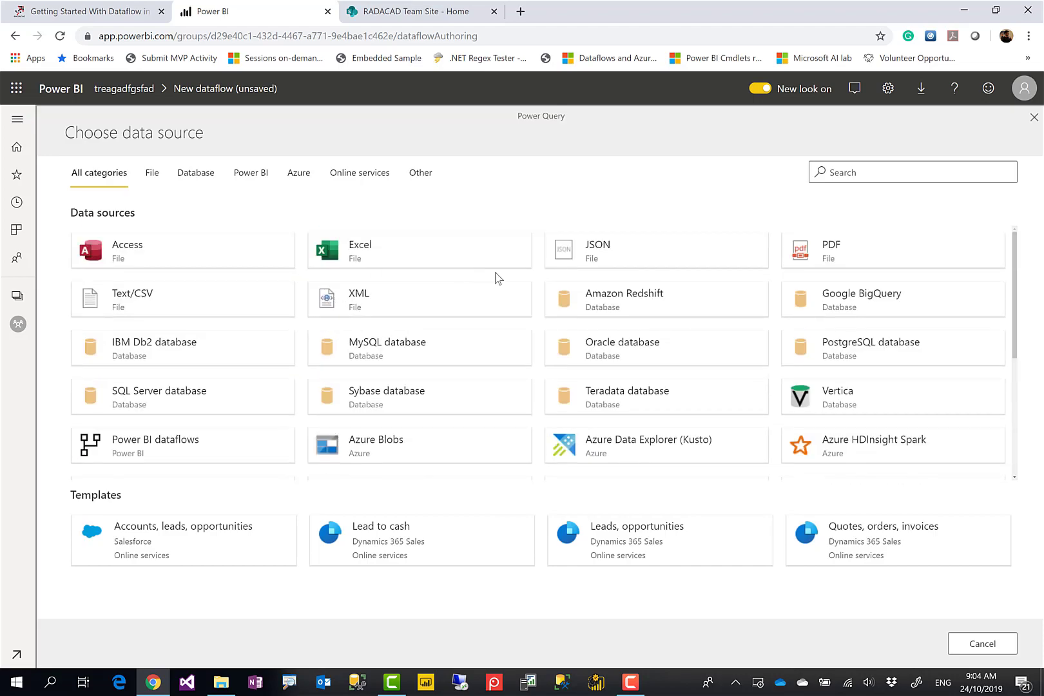
pyautogui.scroll(-1, 276, 378)
pyautogui.scroll(-3, 275, 378)
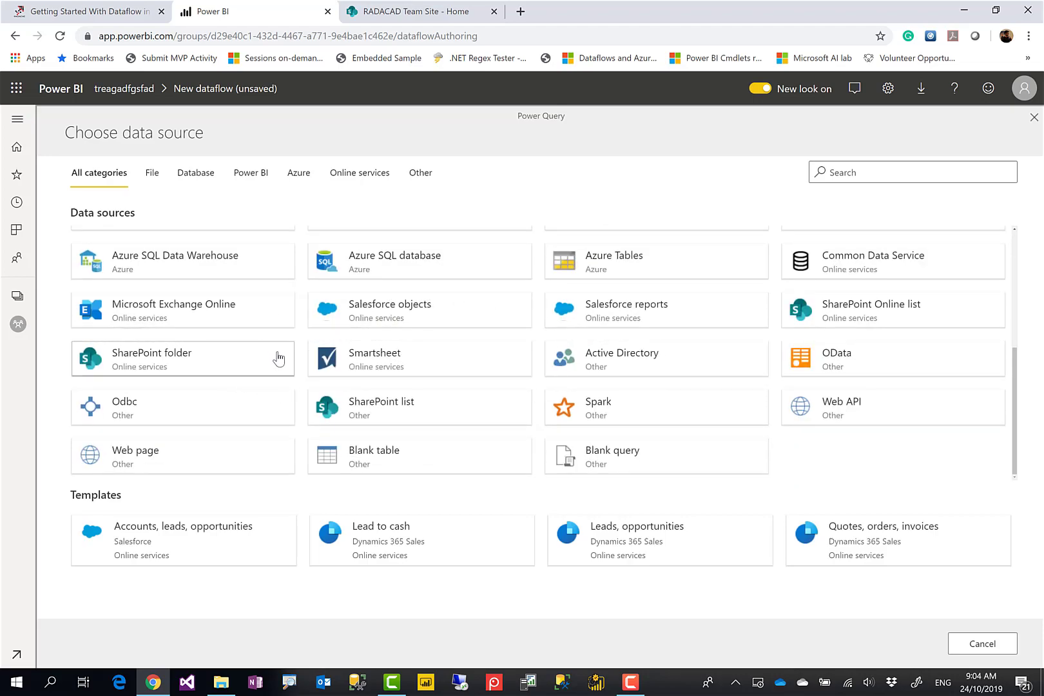
pyautogui.scroll(5, 309, 358)
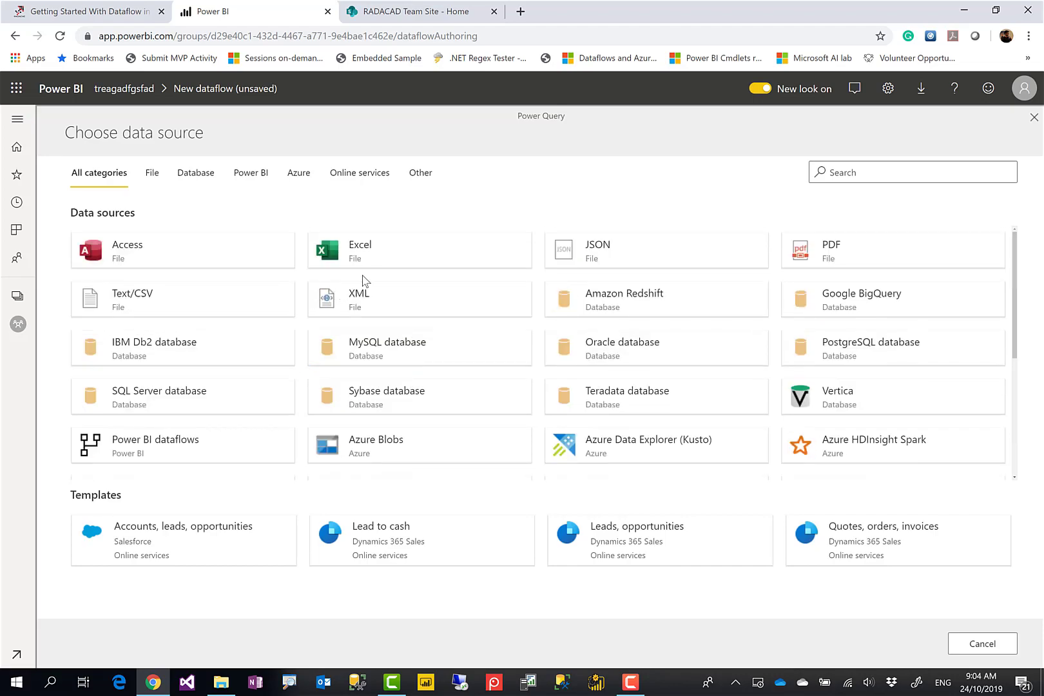
pyautogui.scroll(-1, 384, 367)
pyautogui.scroll(-5, 384, 367)
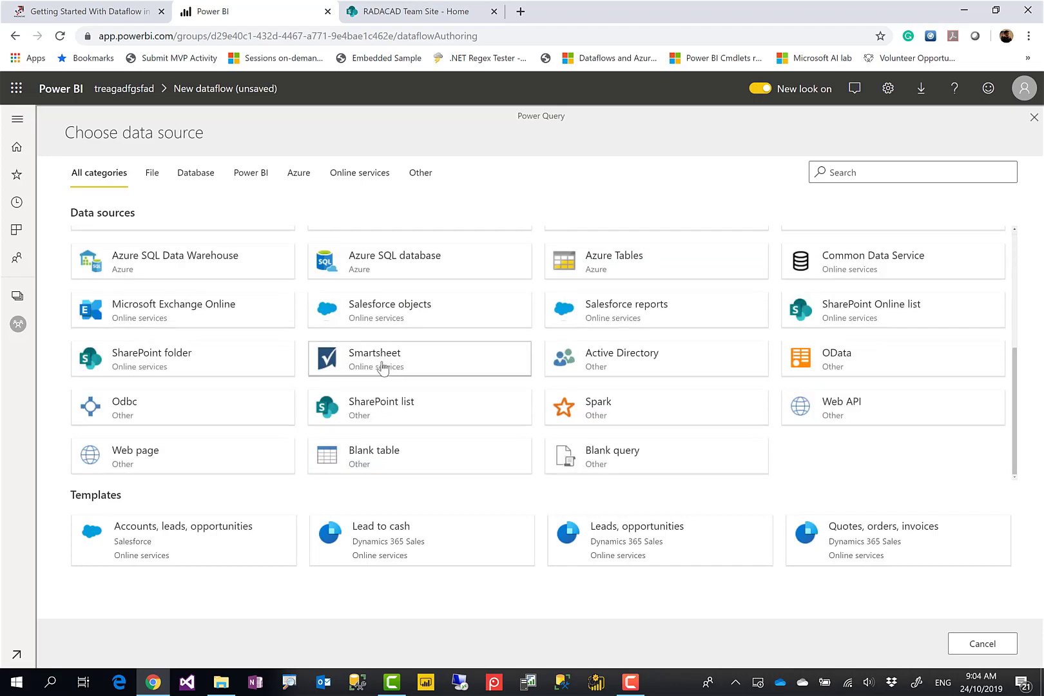
# Look at the AdventureWorksDW2012 workbook in the RADACAD Team Site documents, and return to the dataflow's data source selection.
pyautogui.click(429, 16)
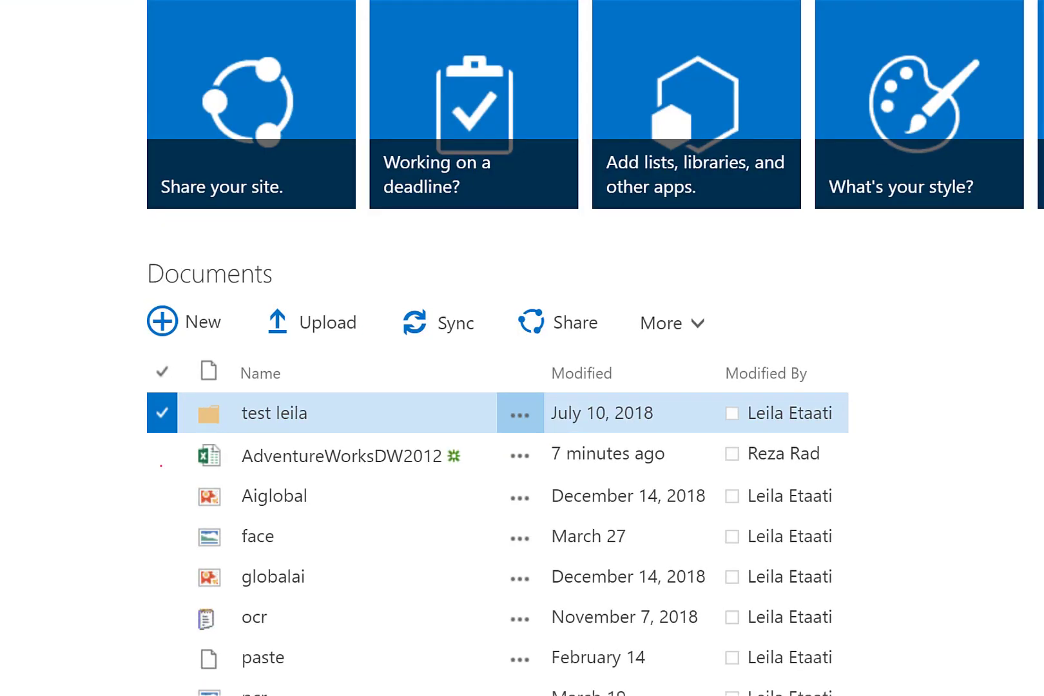
pyautogui.moveTo(175, 437); pyautogui.dragTo(505, 476)
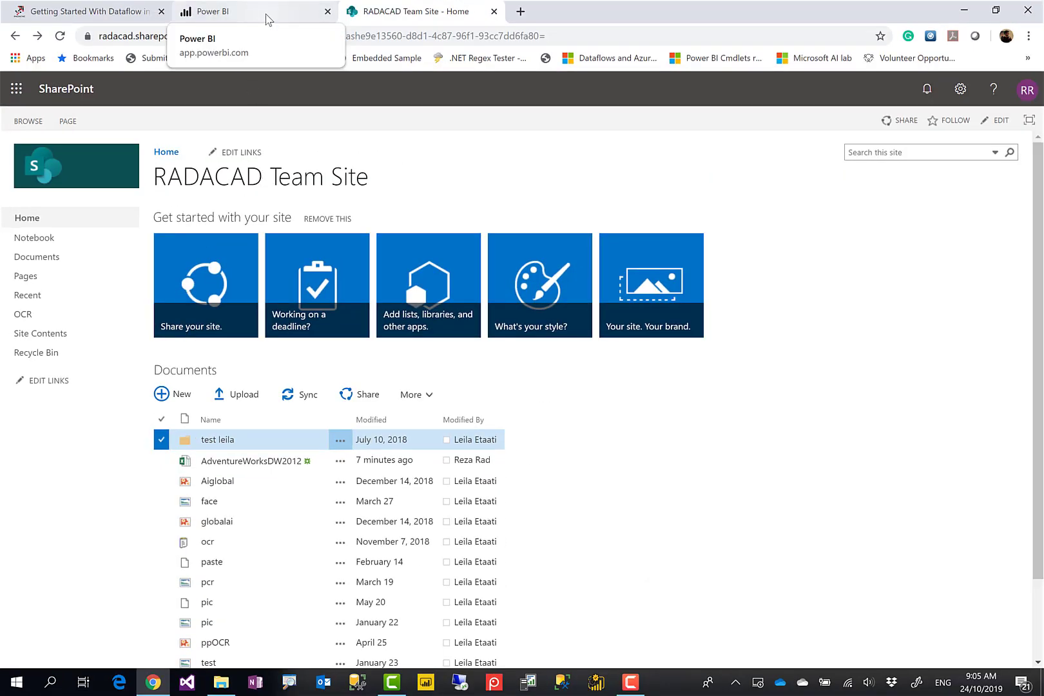
pyautogui.click(269, 20)
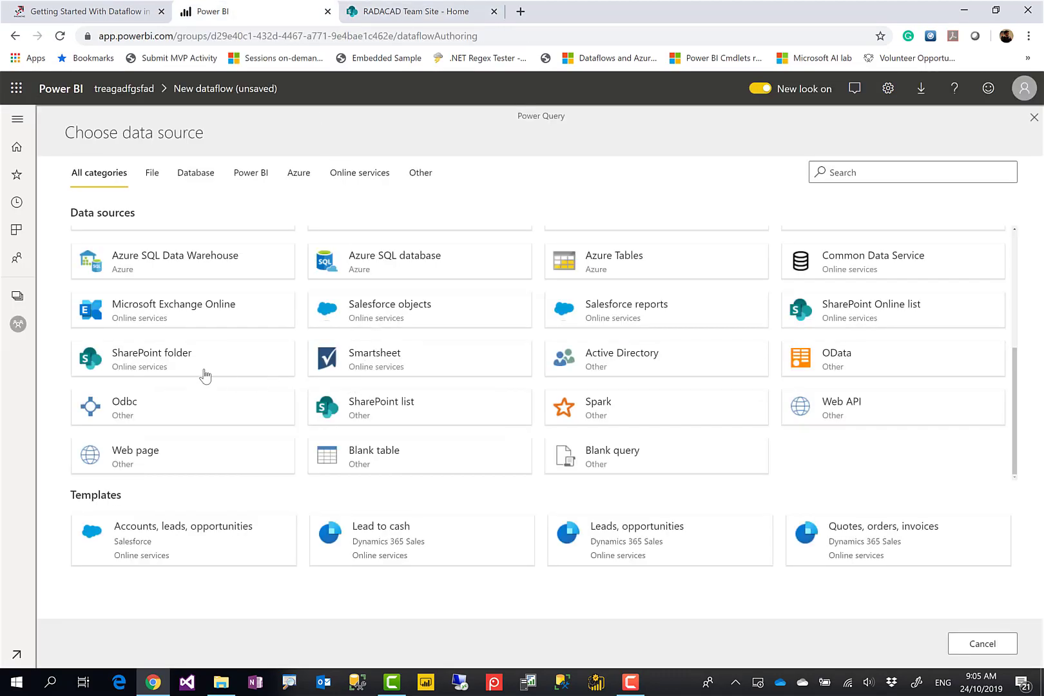
pyautogui.click(164, 366)
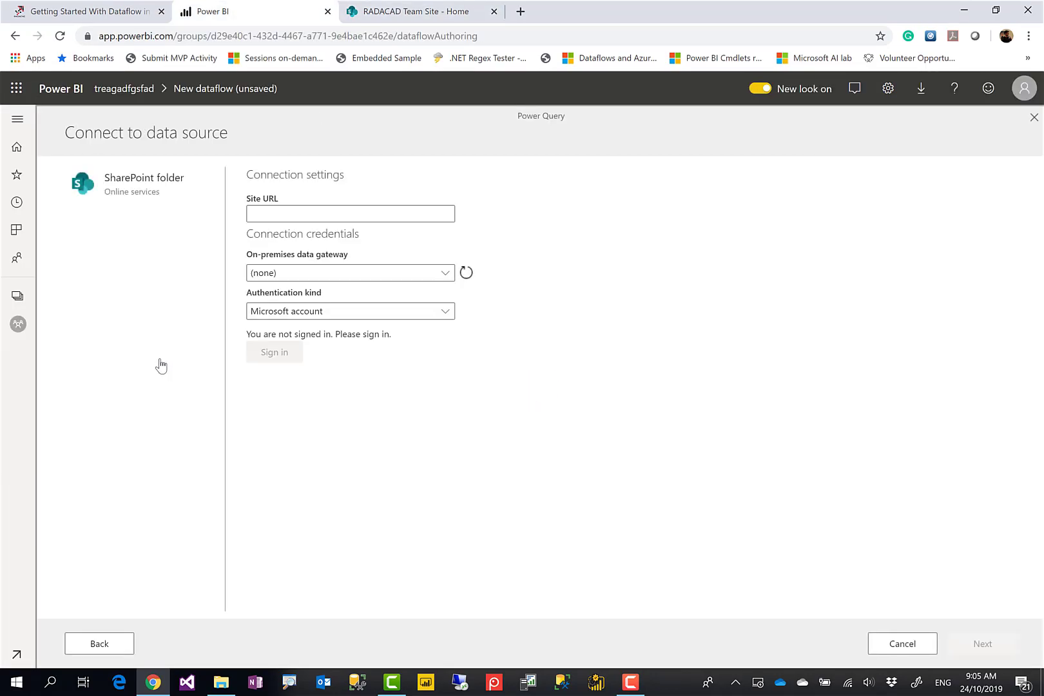
pyautogui.click(321, 220)
pyautogui.write('ra')
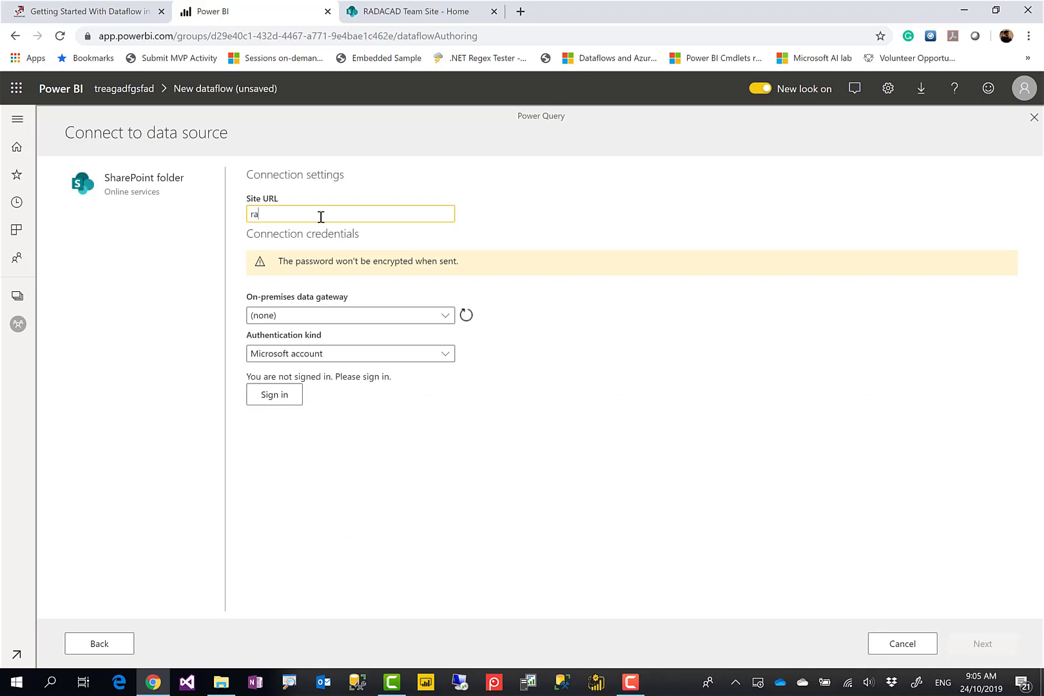
pyautogui.write('dacad.sharepoint.com')
pyautogui.click(415, 11)
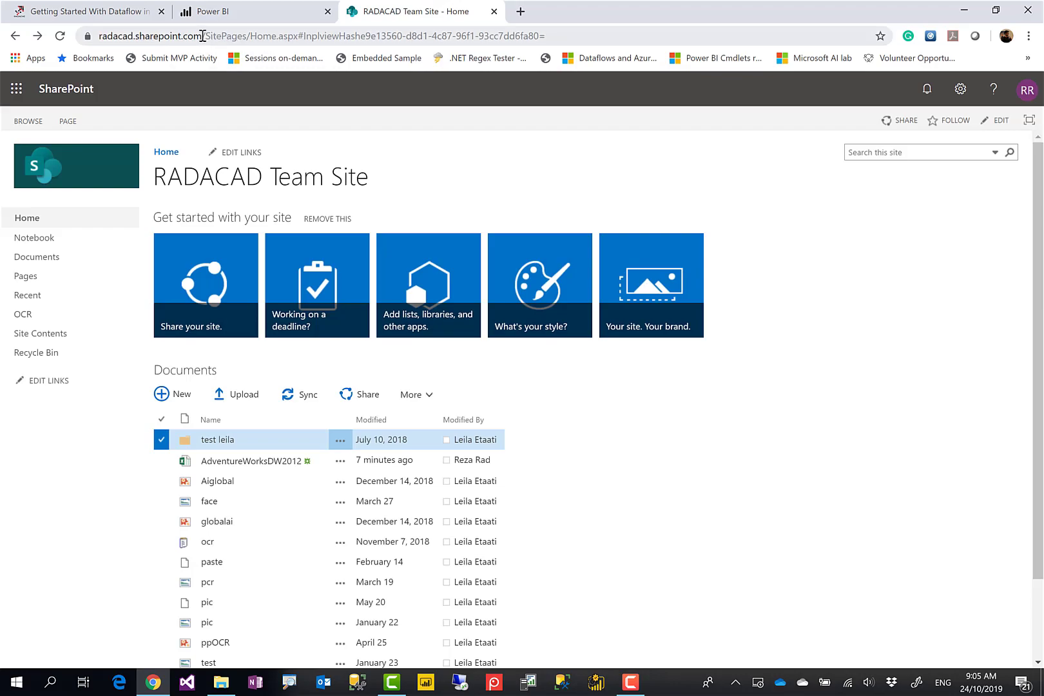
pyautogui.moveTo(202, 36); pyautogui.dragTo(98, 36)
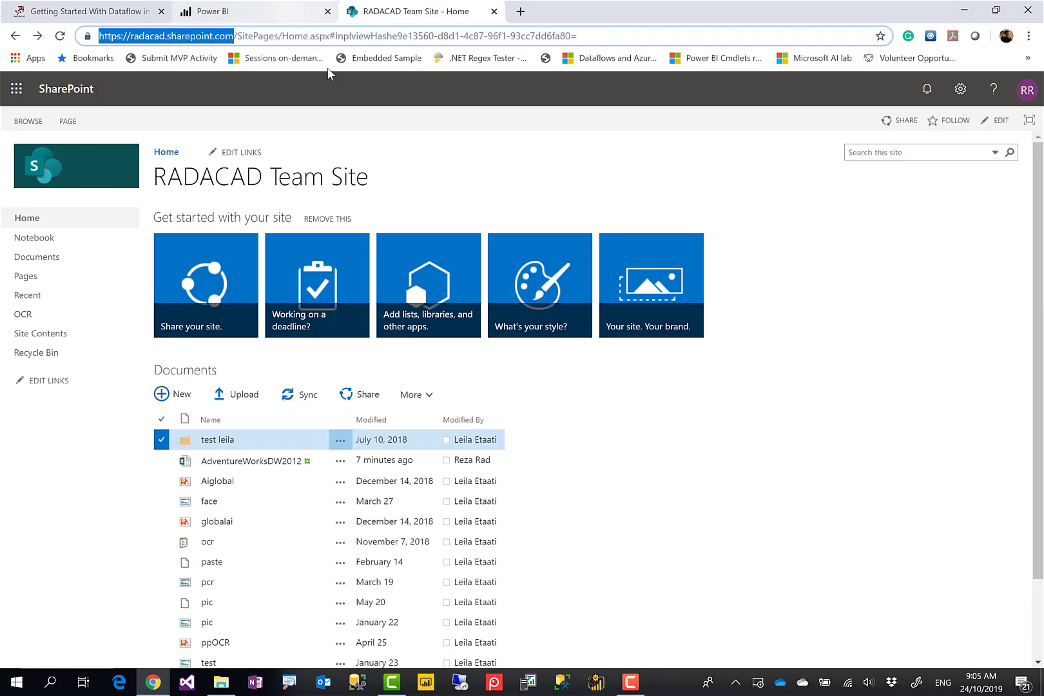
pyautogui.hotkey('ctrl', 'c')
pyautogui.click(252, 11)
pyautogui.tripleClick(247, 214)
pyautogui.hotkey('ctrl', 'v')
pyautogui.write('/')
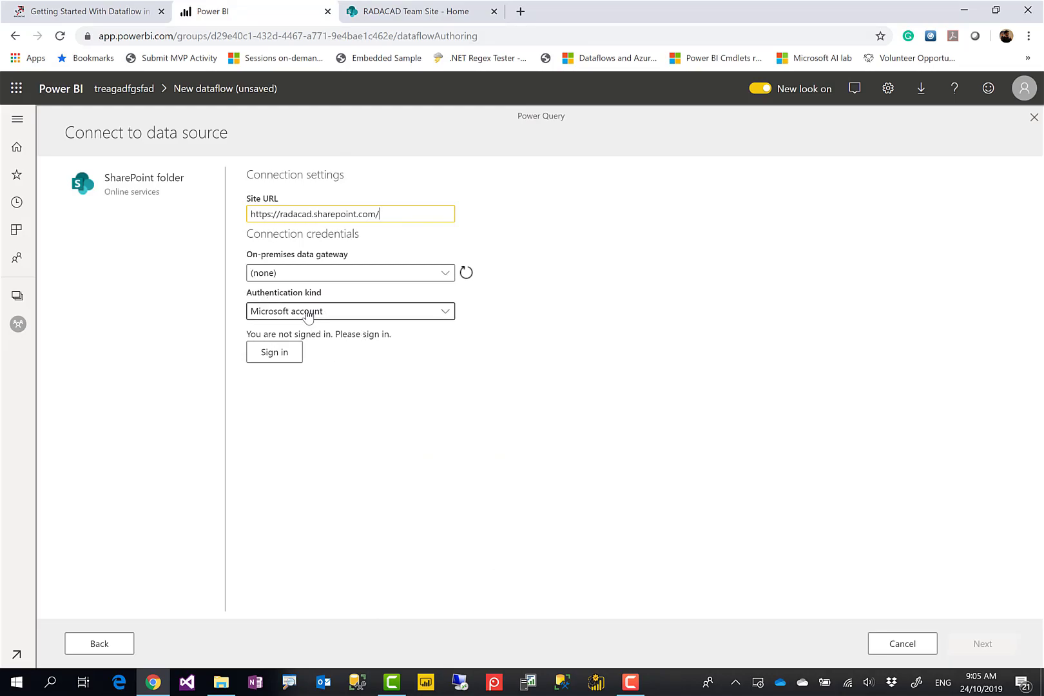
# Sign in to the SharePoint source with the Microsoft account and continue to the query editor.
pyautogui.click(274, 353)
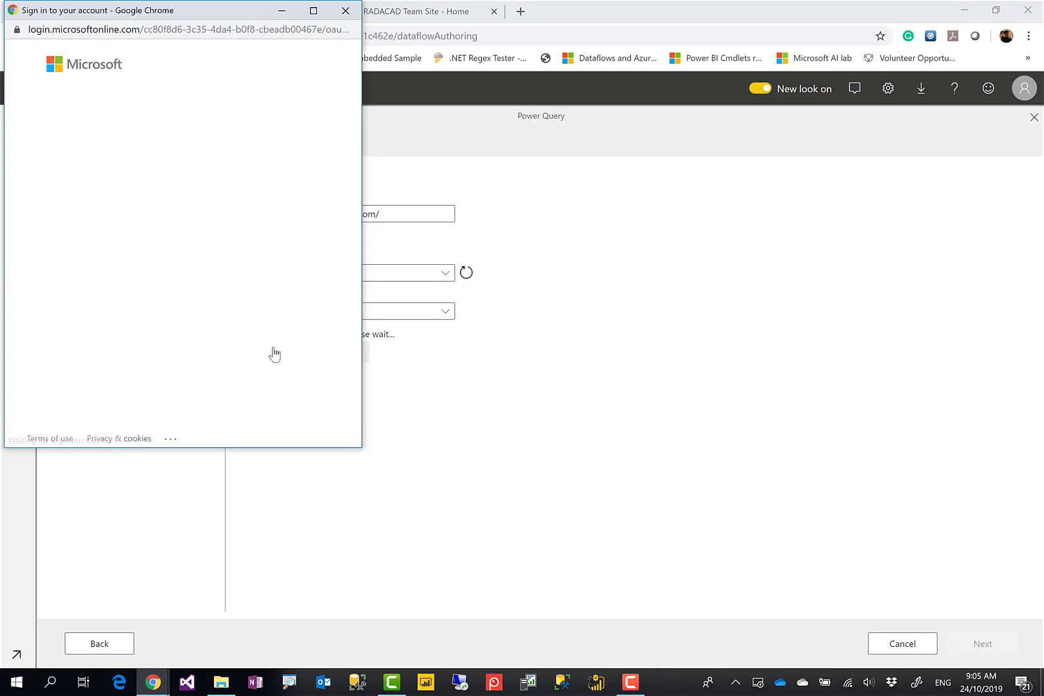
pyautogui.click(187, 136)
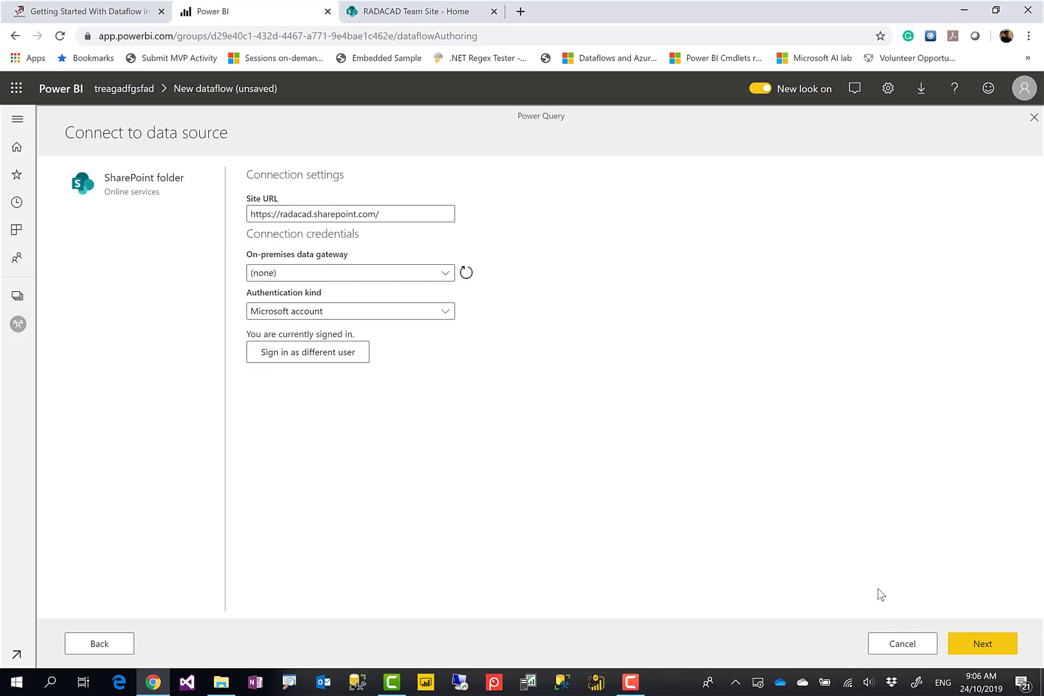
pyautogui.click(969, 644)
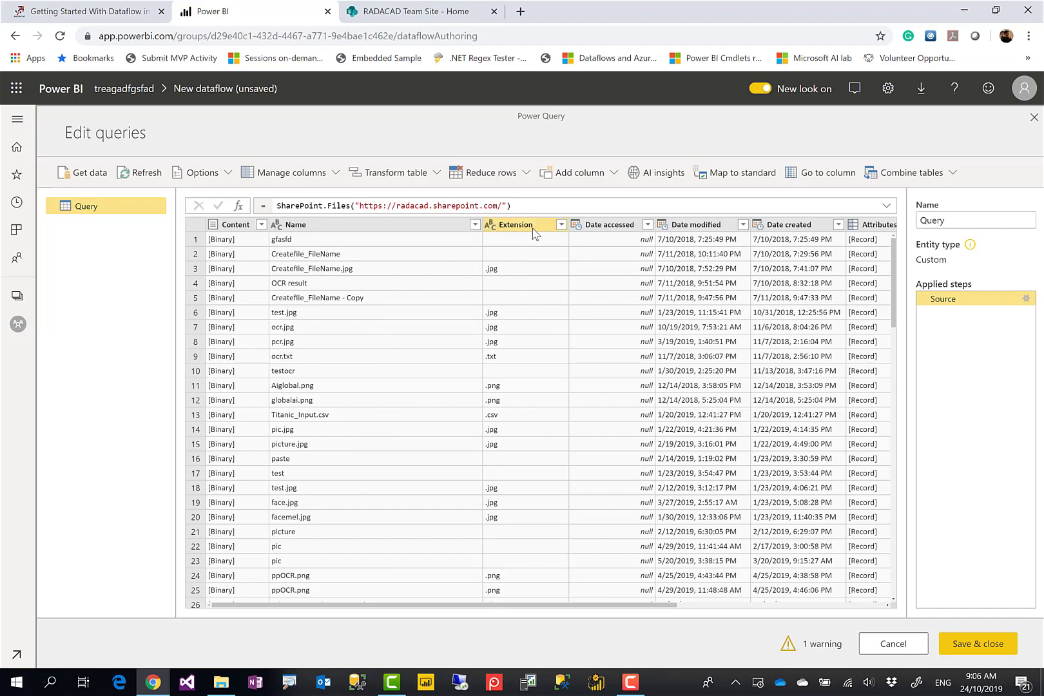
# Filter the Extension column of the file list to keep only .xlsx files.
pyautogui.click(562, 225)
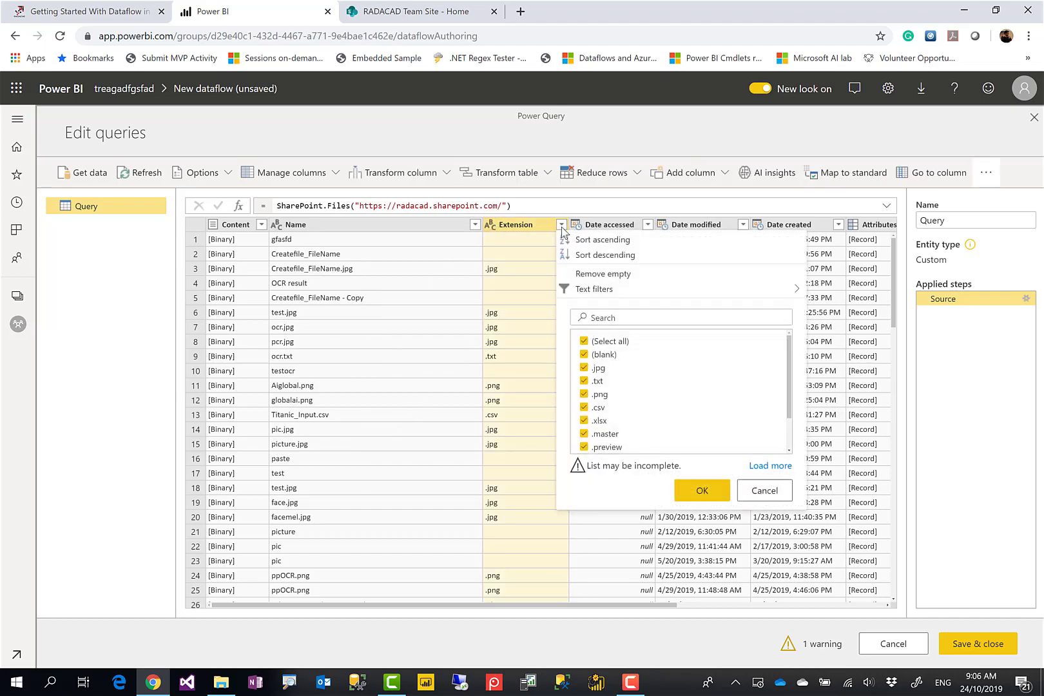
pyautogui.click(584, 341)
pyautogui.click(586, 421)
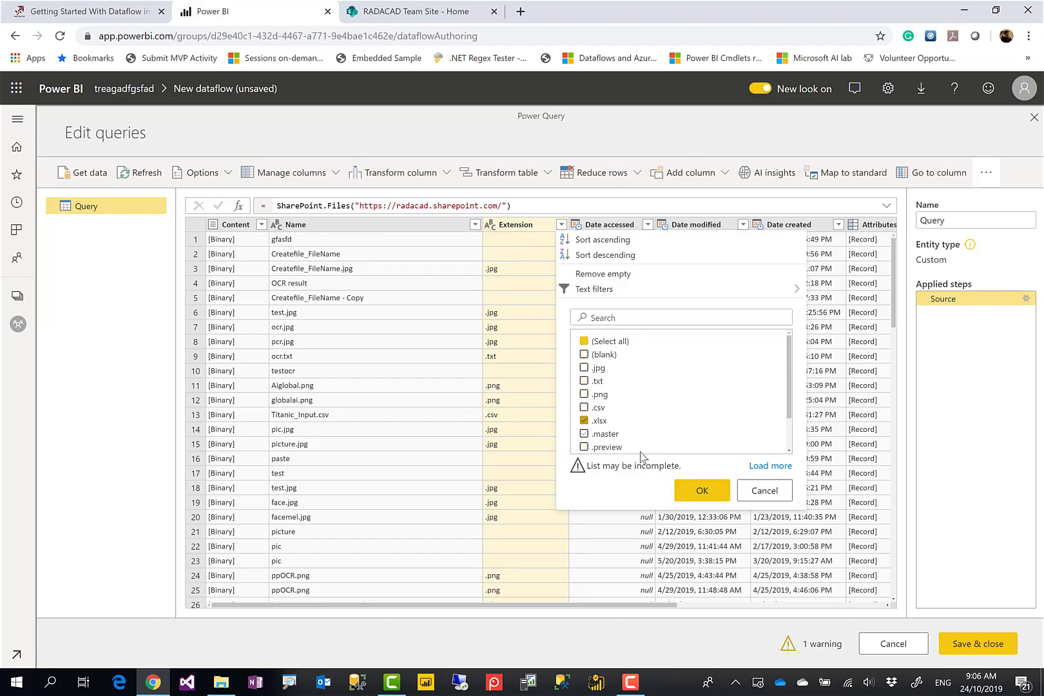
pyautogui.click(689, 493)
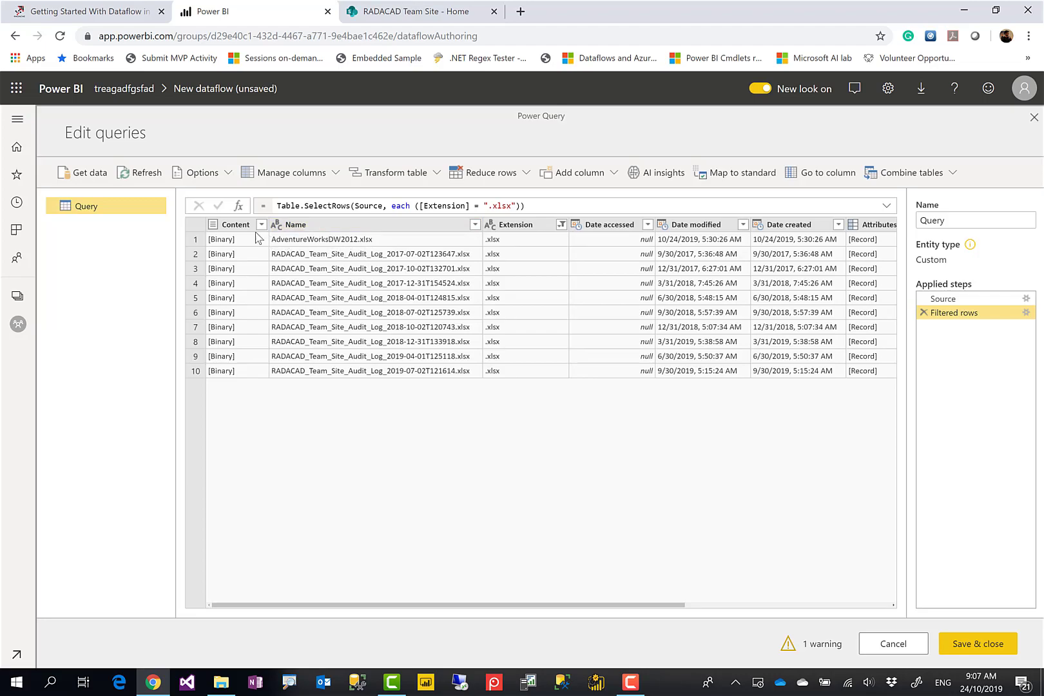
# Load the DimProduct sheet from AdventureWorksDW2012.xlsx and keep only the ProductKey, EnglishProductName and Color columns.
pyautogui.click(221, 240)
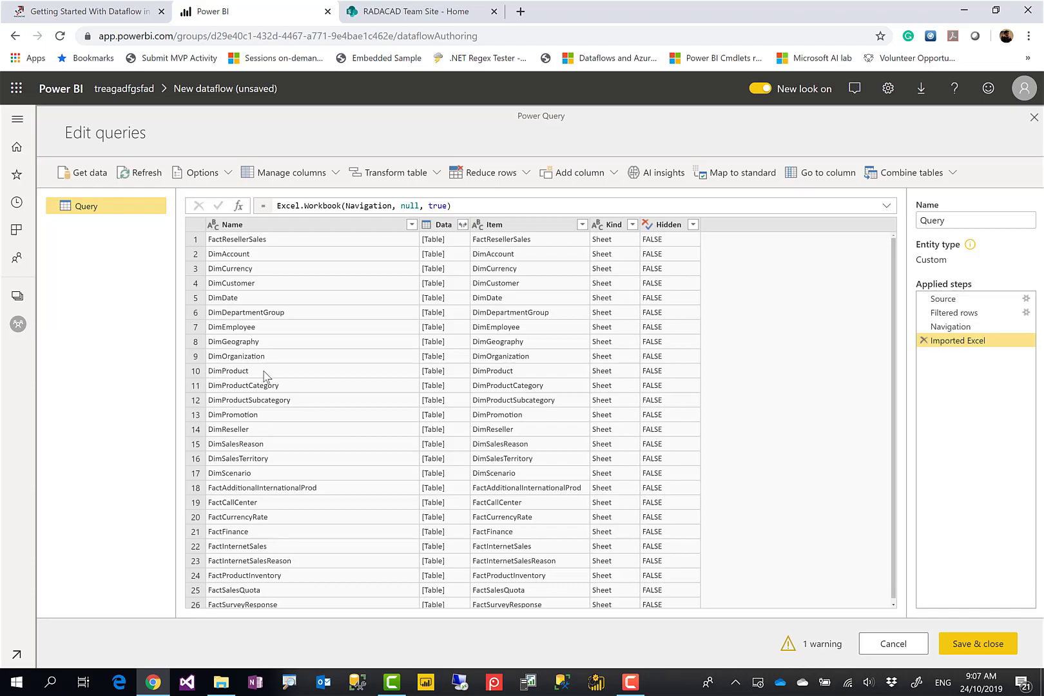
pyautogui.click(433, 374)
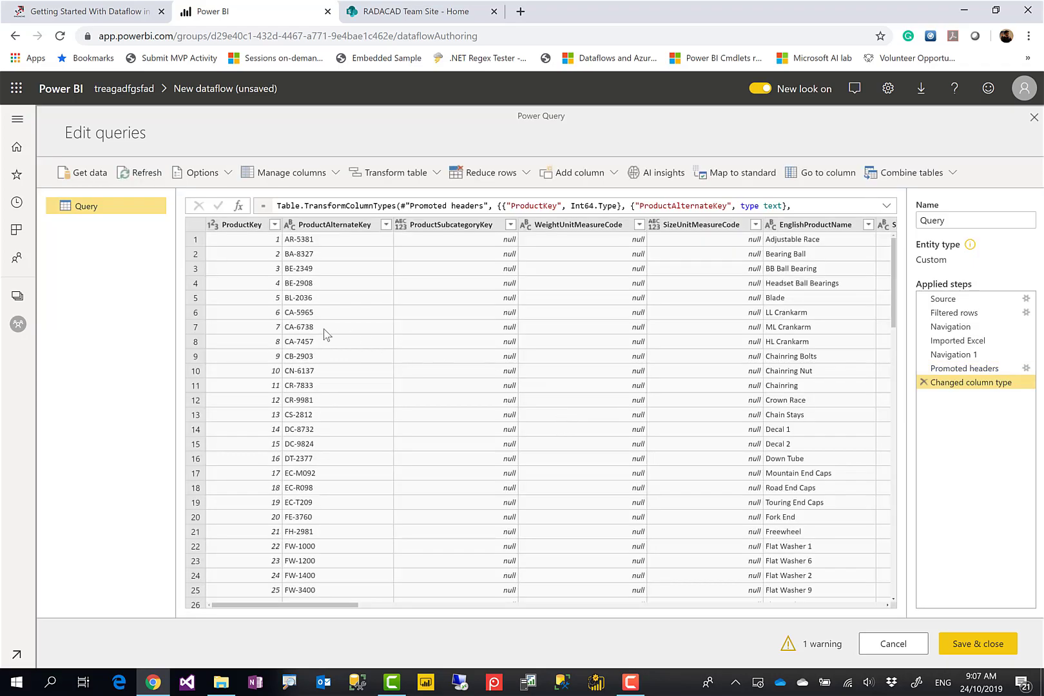
pyautogui.click(243, 226)
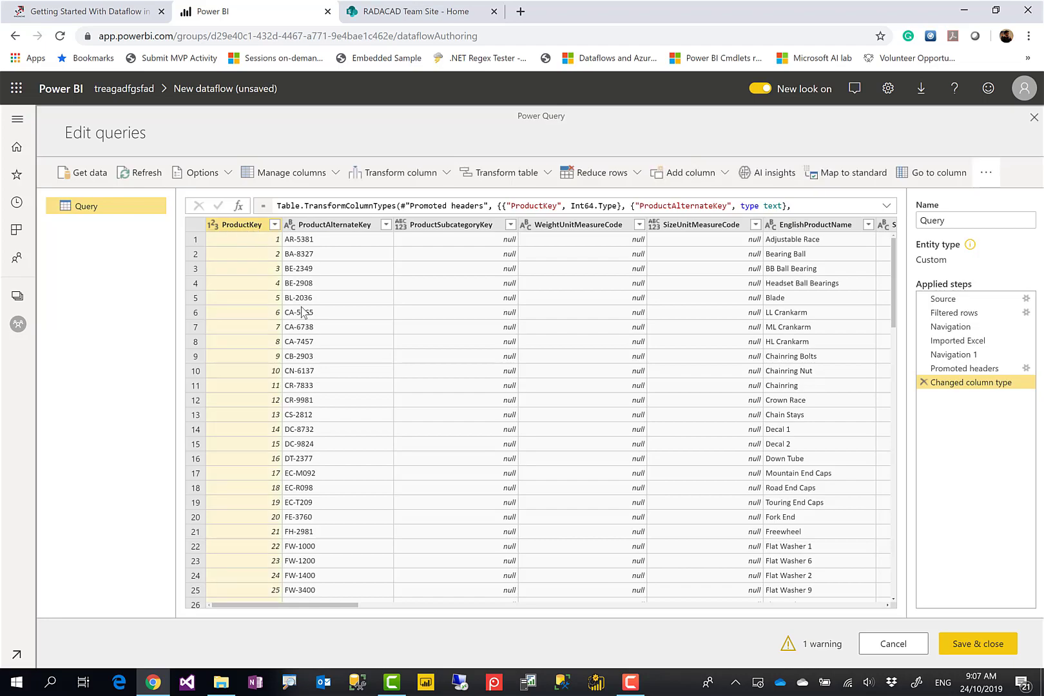
pyautogui.moveTo(313, 611); pyautogui.dragTo(435, 624)
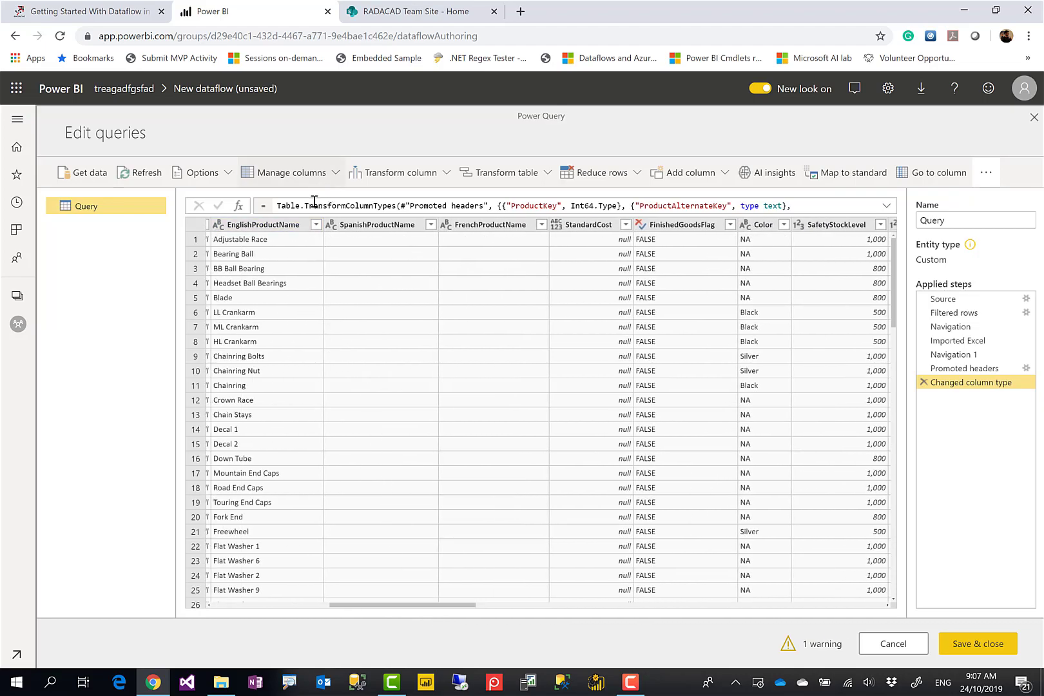
pyautogui.click(288, 227)
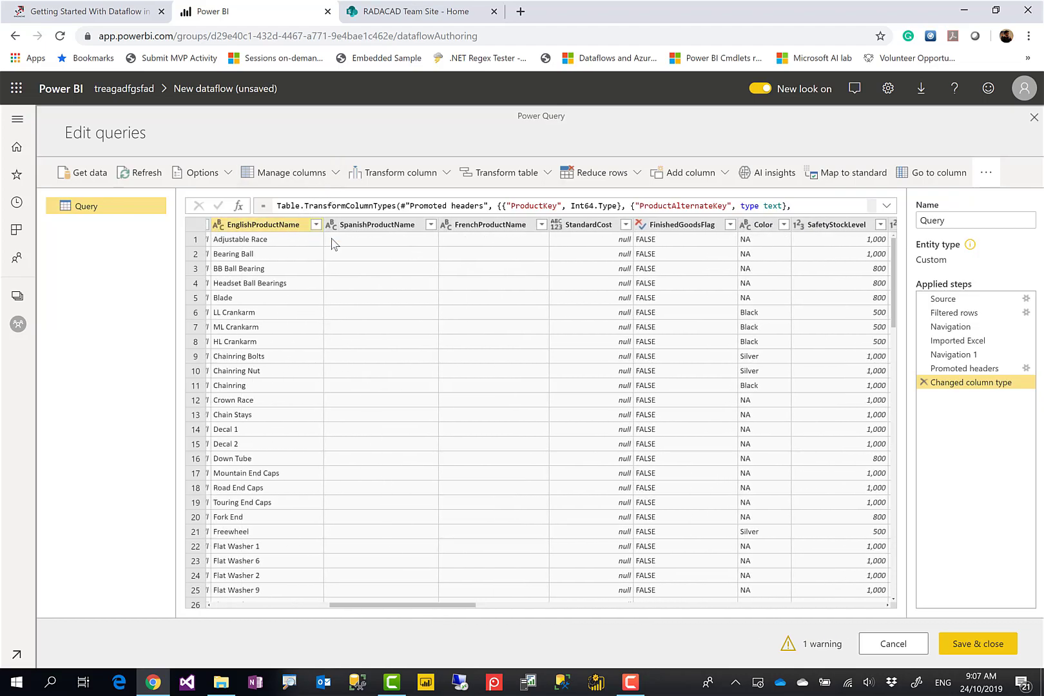
pyautogui.keyDown('ctrl'); pyautogui.click(762, 225); pyautogui.keyUp('ctrl')
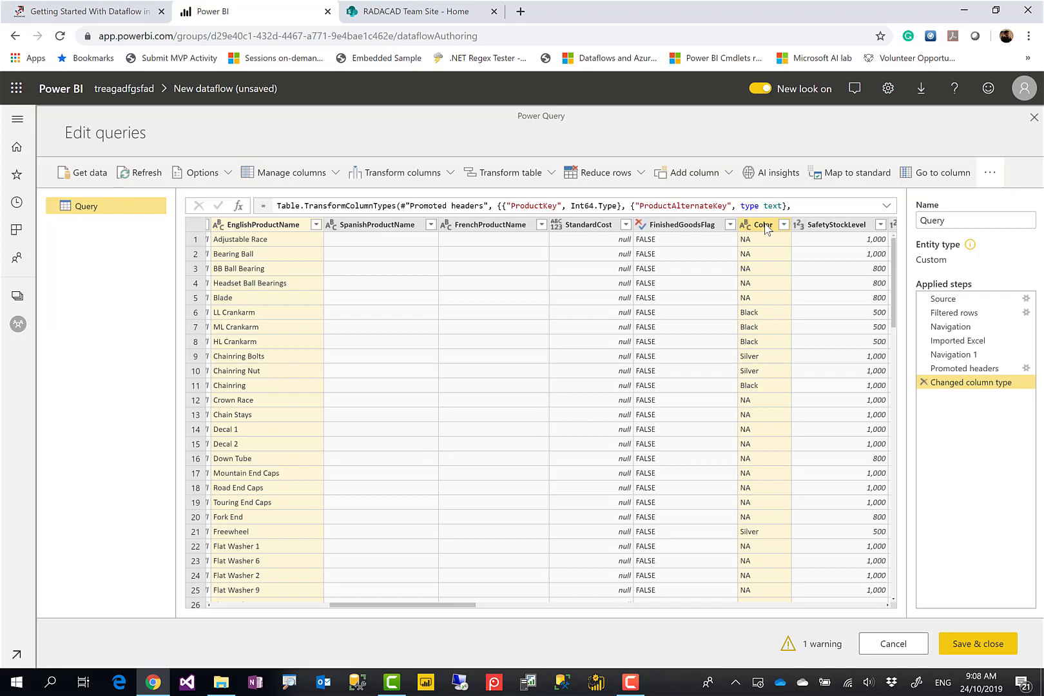
pyautogui.rightClick(766, 225)
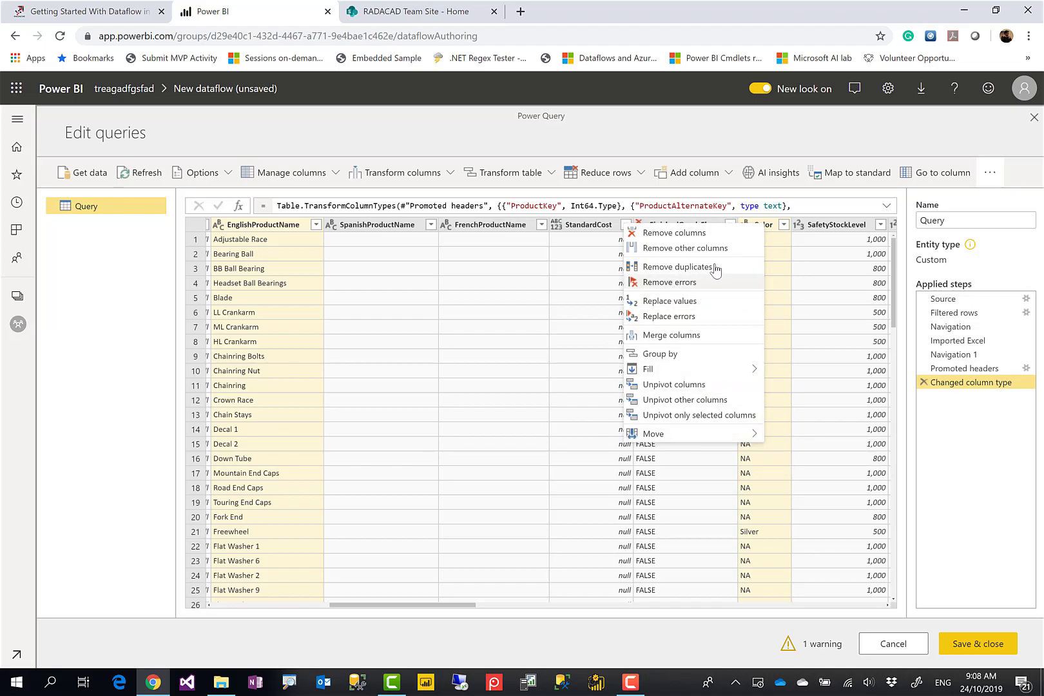
pyautogui.press('Escape')
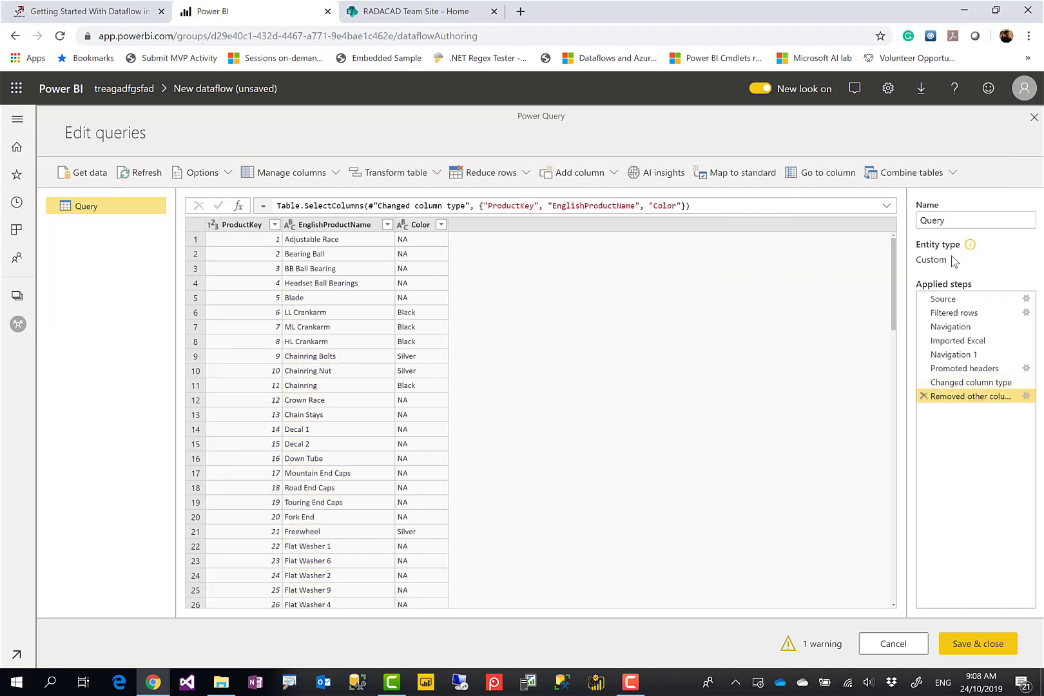
# Rename the query as Product.
pyautogui.moveTo(949, 224); pyautogui.dragTo(890, 219)
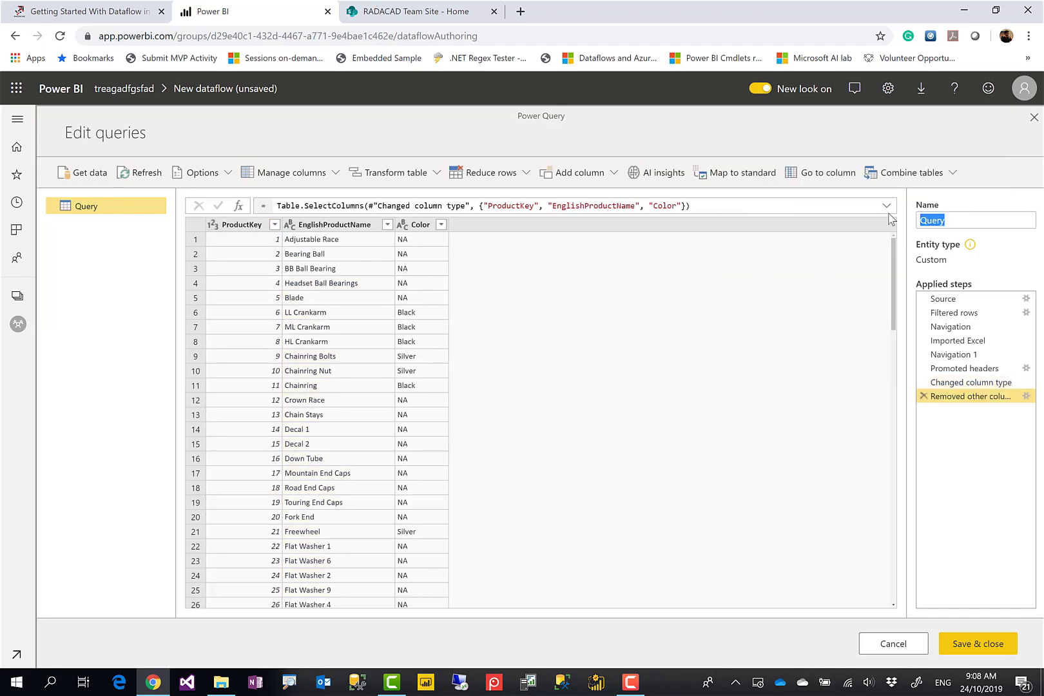
pyautogui.write('Product')
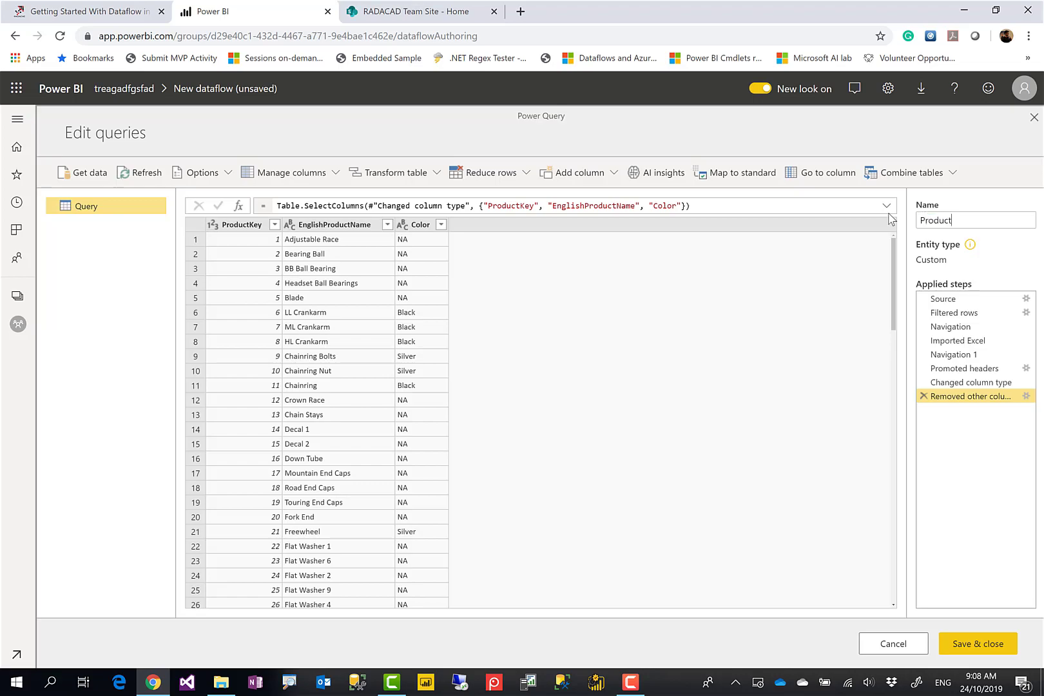
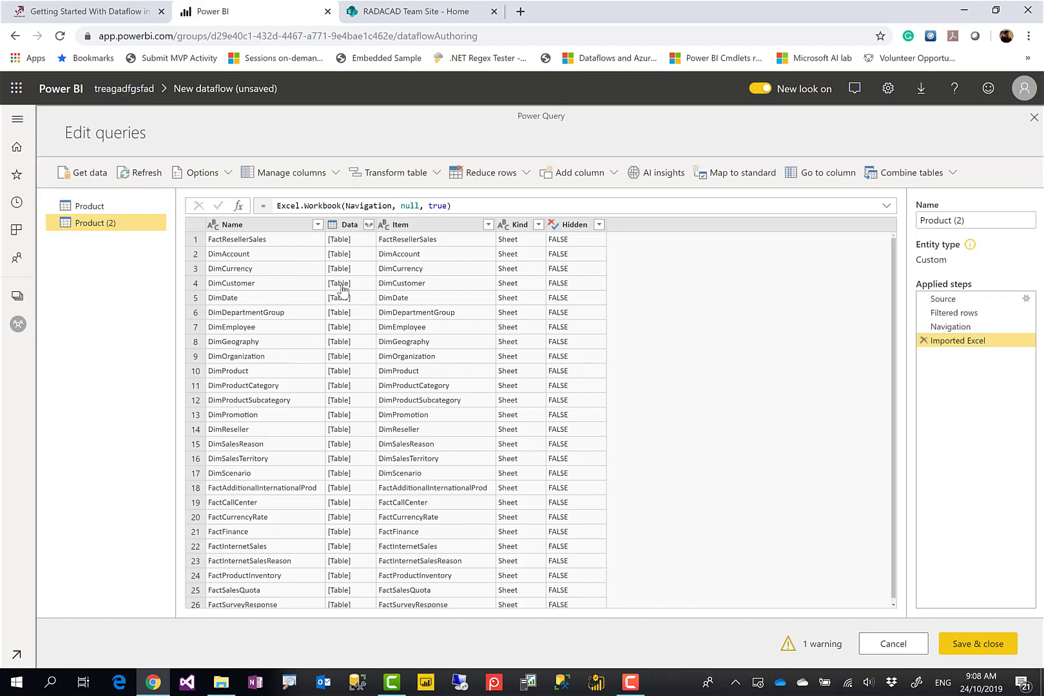
# Load the DimCustomer sheet in the duplicated product query, keeping only CustomerKey, FirstName, MiddleName, LastName and BirthDate.
pyautogui.click(341, 287)
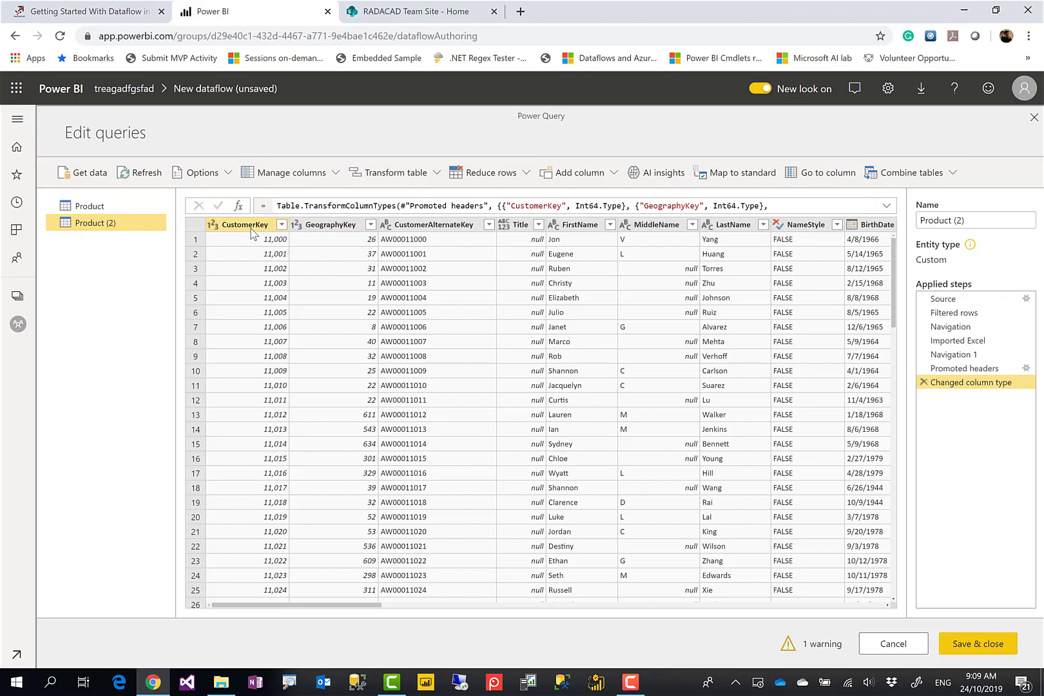
pyautogui.click(248, 224)
pyautogui.keyDown('ctrl'); pyautogui.click(578, 225); pyautogui.keyUp('ctrl')
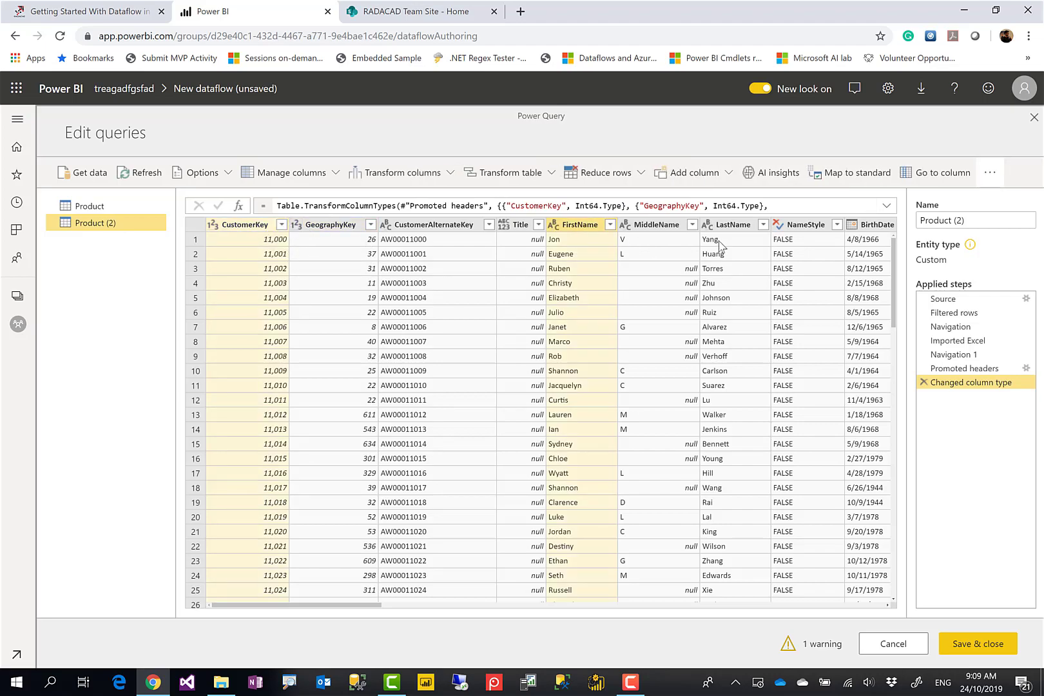
pyautogui.keyDown('ctrl'); pyautogui.click(664, 225); pyautogui.keyUp('ctrl')
pyautogui.keyDown('ctrl'); pyautogui.click(729, 227); pyautogui.keyUp('ctrl')
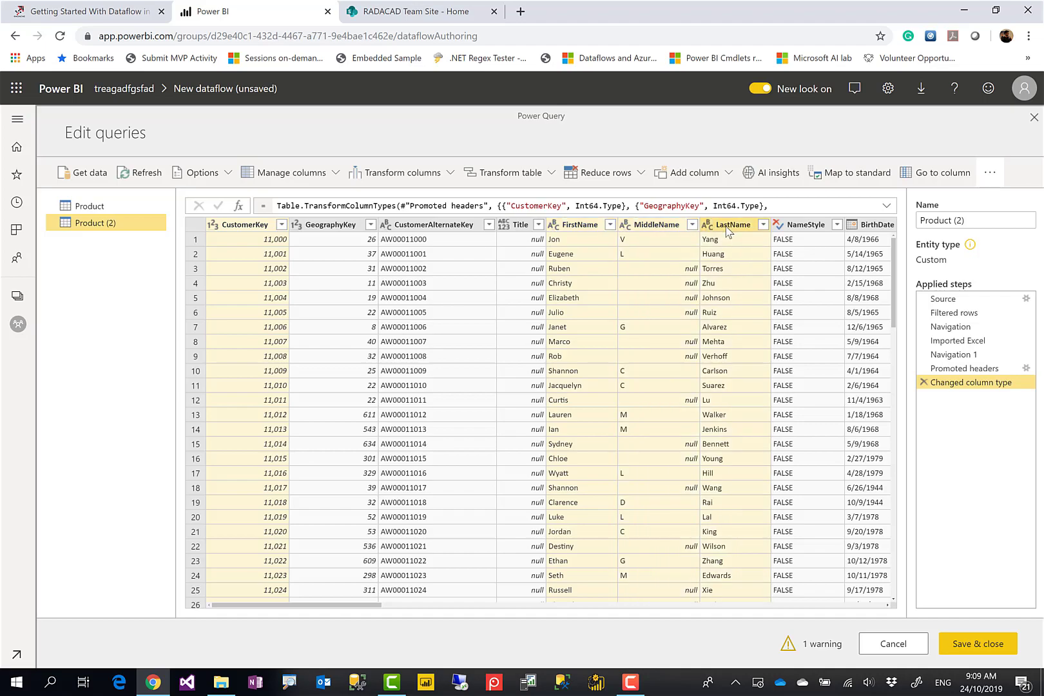
pyautogui.keyDown('ctrl'); pyautogui.click(878, 232); pyautogui.keyUp('ctrl')
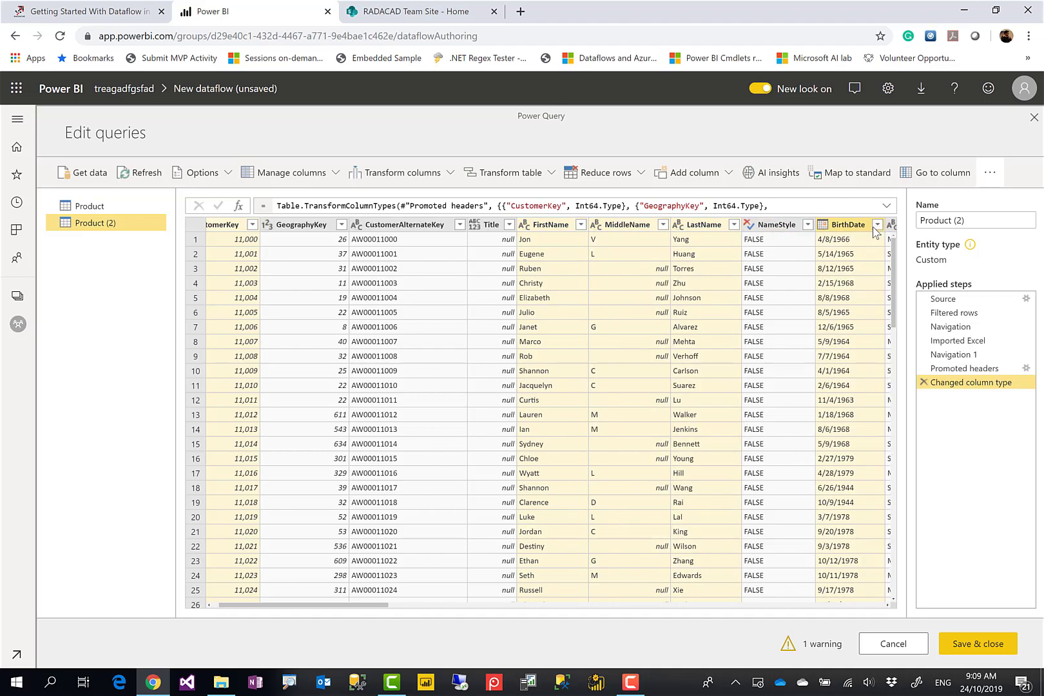
pyautogui.rightClick(861, 231)
pyautogui.click(806, 258)
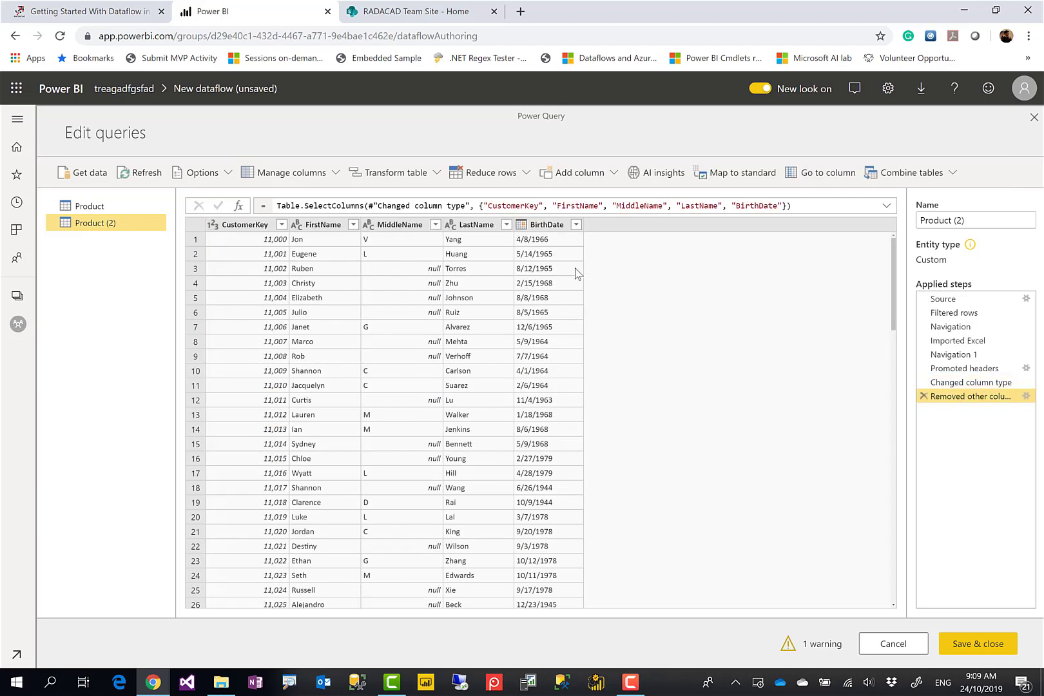
# Rename the duplicated query as Customer.
pyautogui.tripleClick(947, 220)
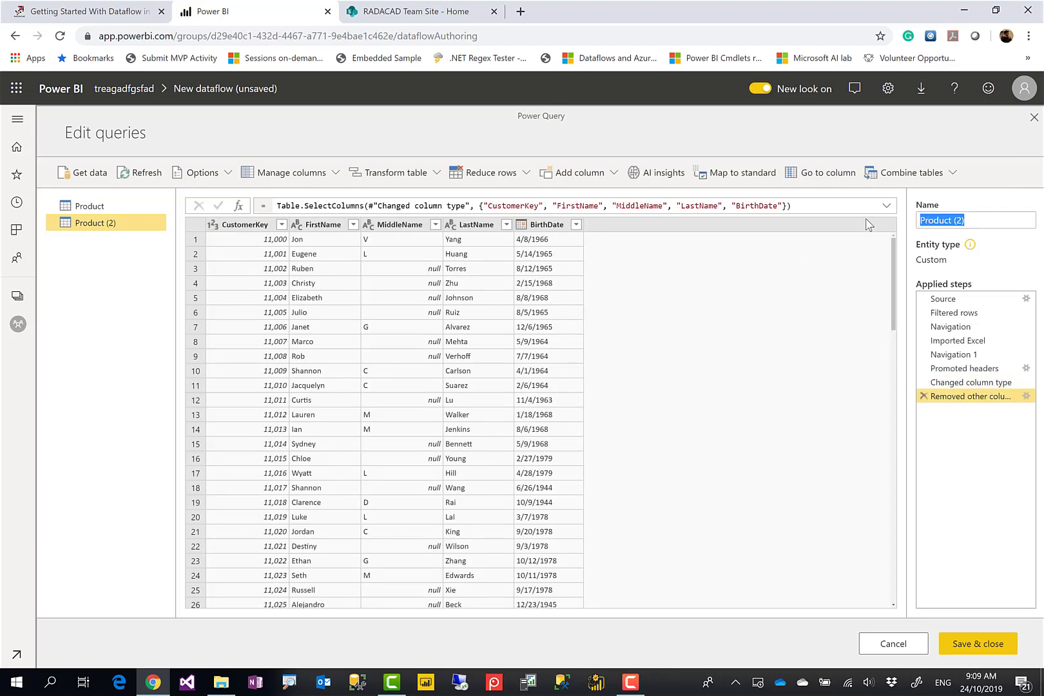
pyautogui.write('Customer')
pyautogui.press('Return')
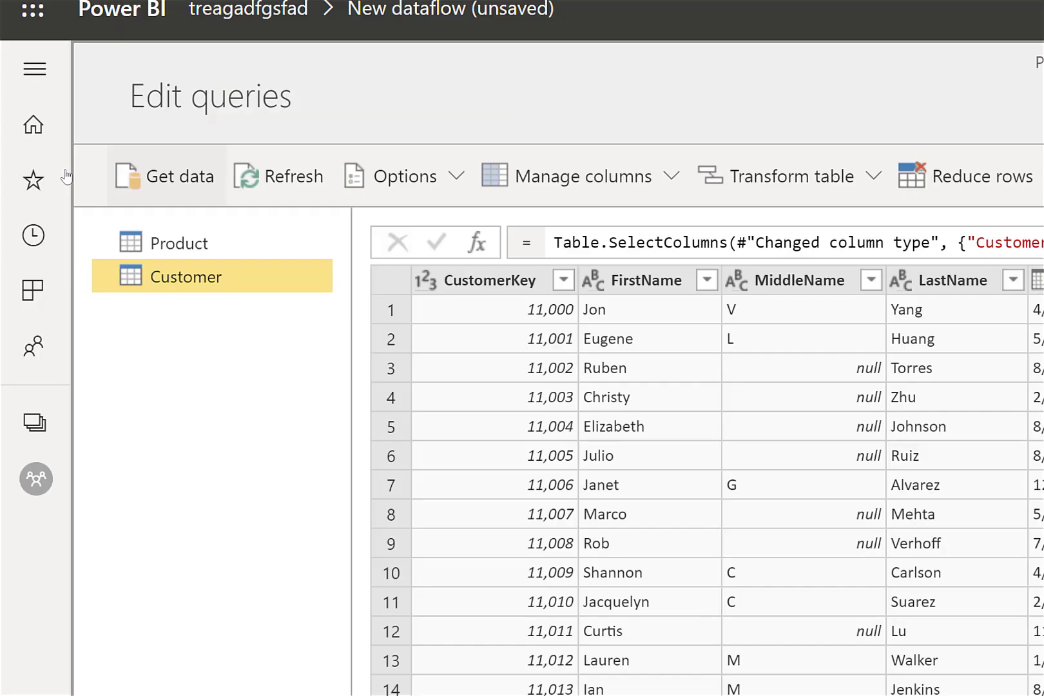
pyautogui.moveTo(90, 132)
pyautogui.mouseDown()
pyautogui.moveTo(144, 154)
pyautogui.moveTo(1019, 247)
pyautogui.moveTo(1002, 220)
pyautogui.moveTo(1033, 218)
pyautogui.mouseUp()
pyautogui.press('Escape')
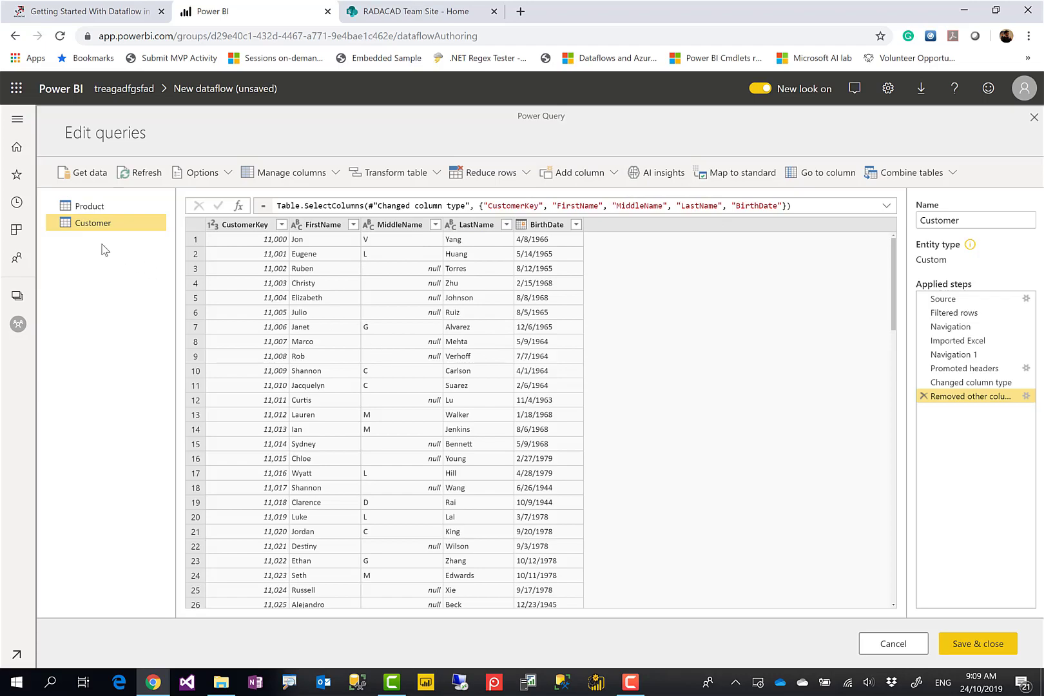
# Save and close the queries, and save the dataflow under the name Adventure Works Dataflow.
pyautogui.click(973, 642)
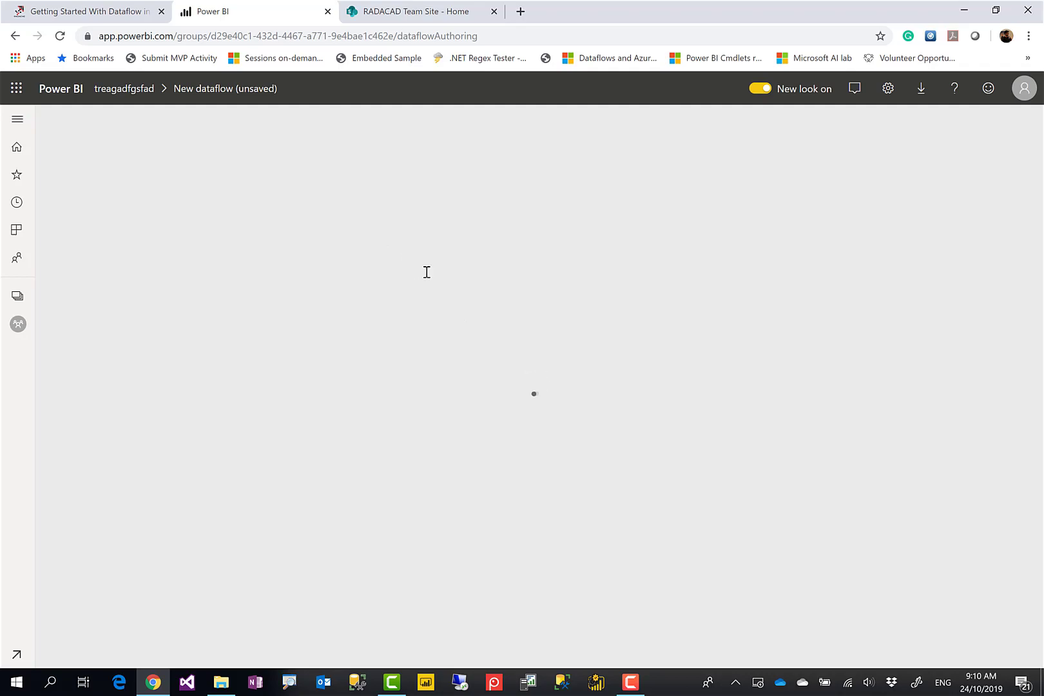
pyautogui.click(451, 318)
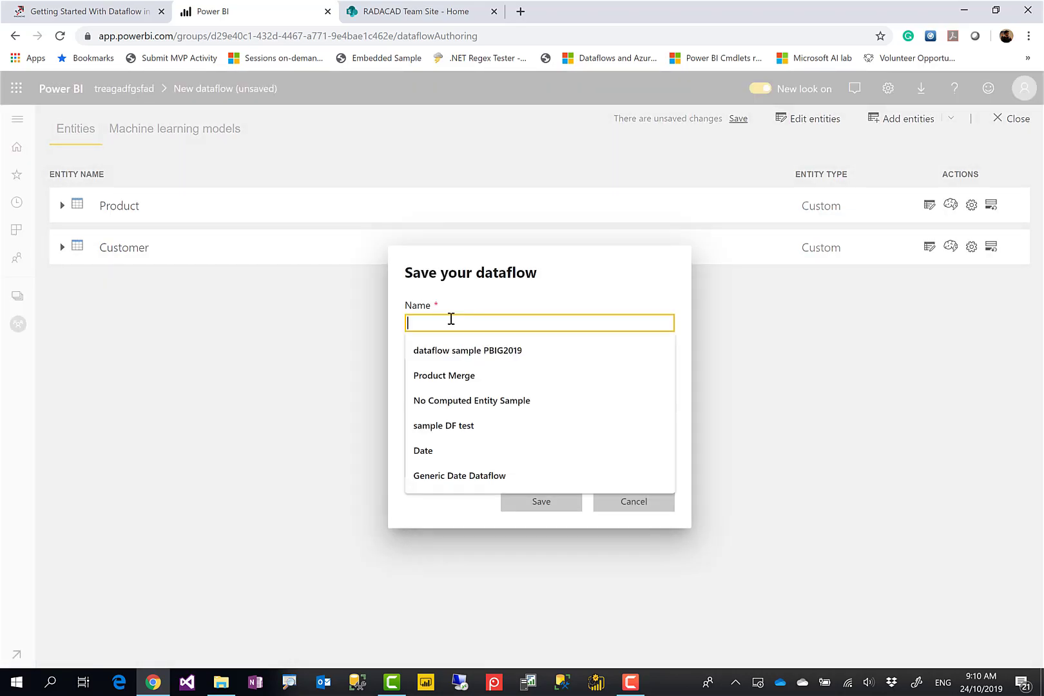
pyautogui.write('Sample')
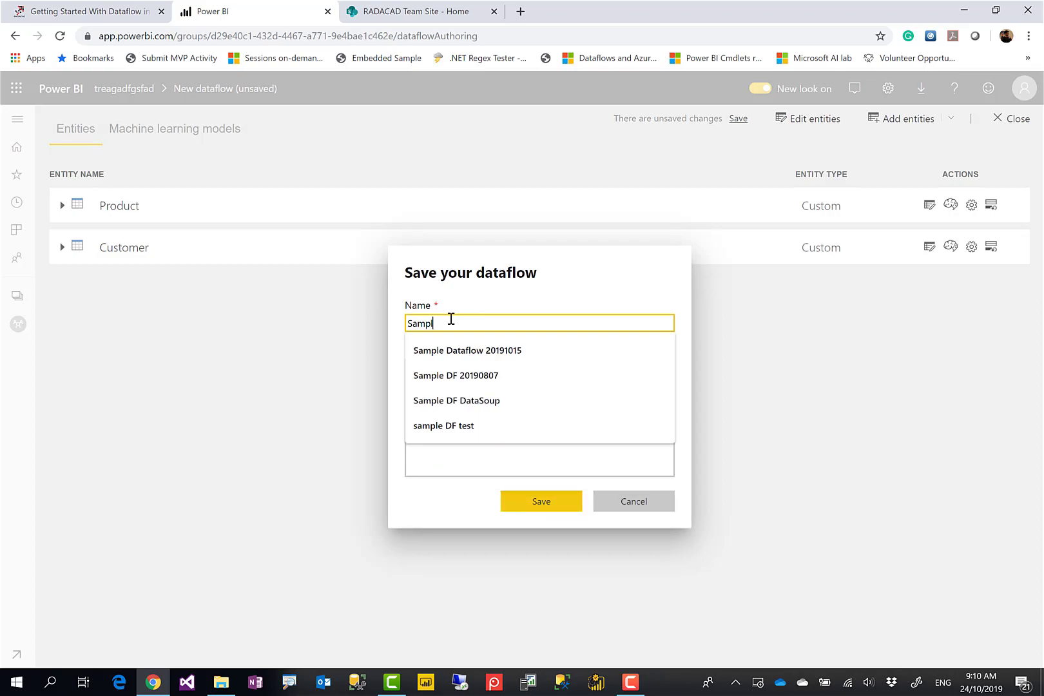
pyautogui.press('BackSpace')
pyautogui.press('BackSpace')
pyautogui.press('BackSpace')
pyautogui.press('BackSpace')
pyautogui.press('BackSpace')
pyautogui.press('BackSpace')
pyautogui.press('BackSpace')
pyautogui.write('A')
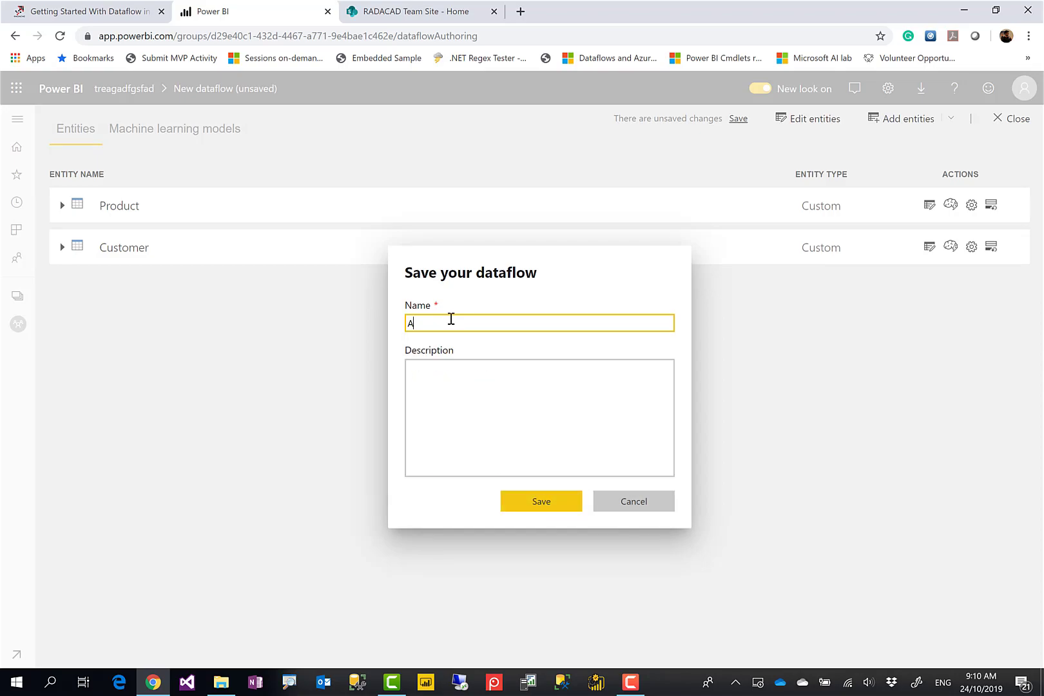
pyautogui.write('dventure Works Dataflow')
pyautogui.click(457, 387)
pyautogui.click(543, 507)
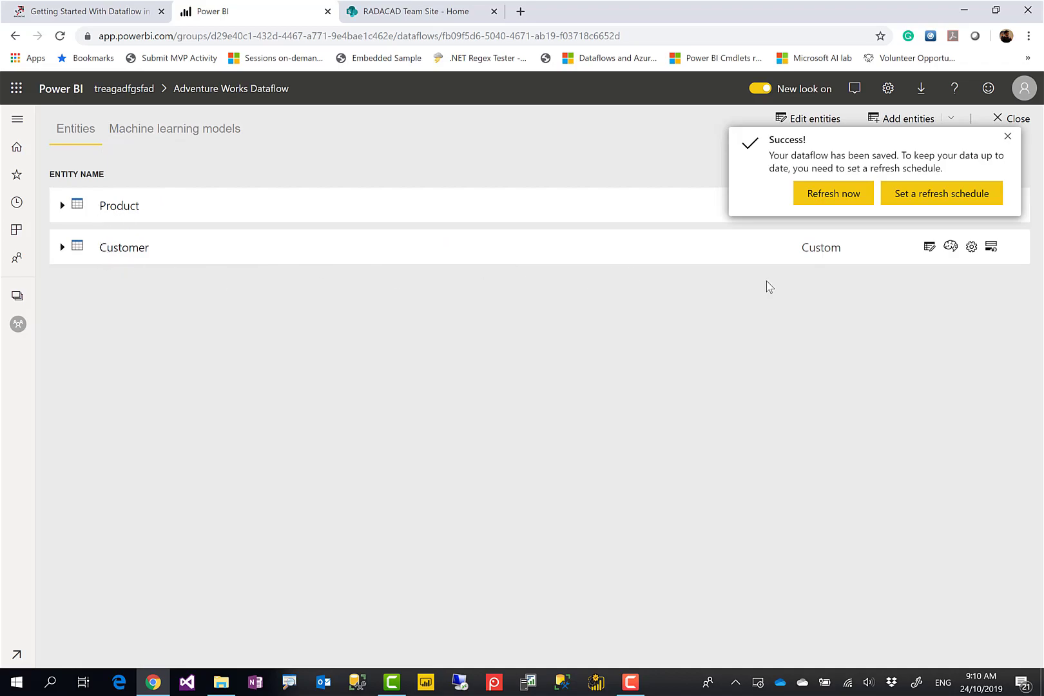
# Close the saved dataflow and refresh Adventure Works Dataflow from the workspace's dataflow list.
pyautogui.click(845, 205)
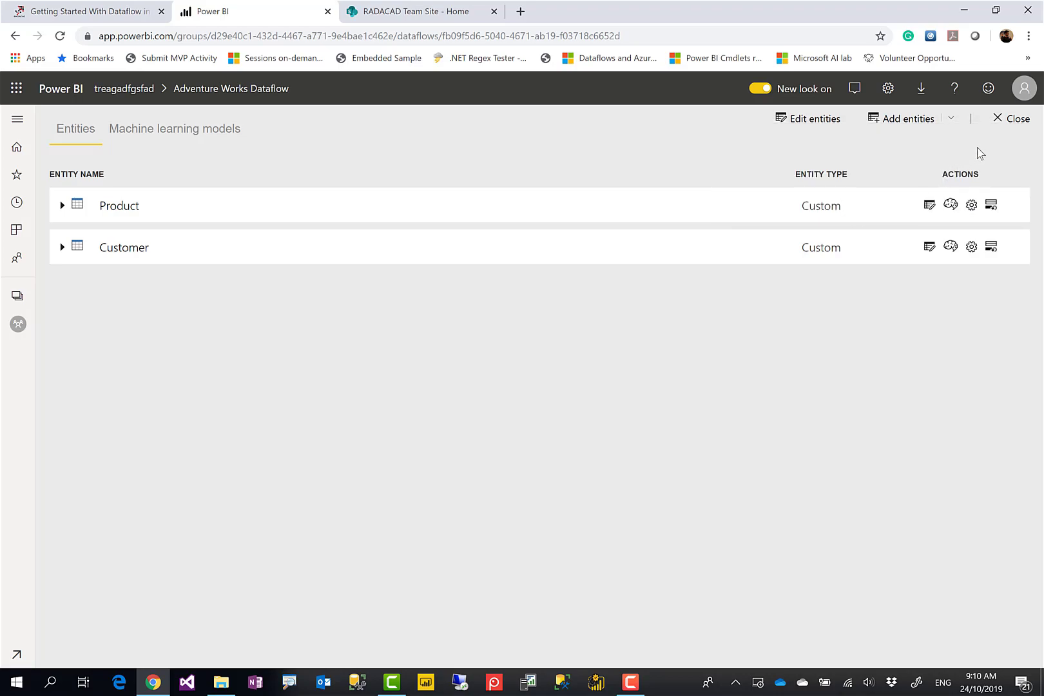
pyautogui.click(1014, 127)
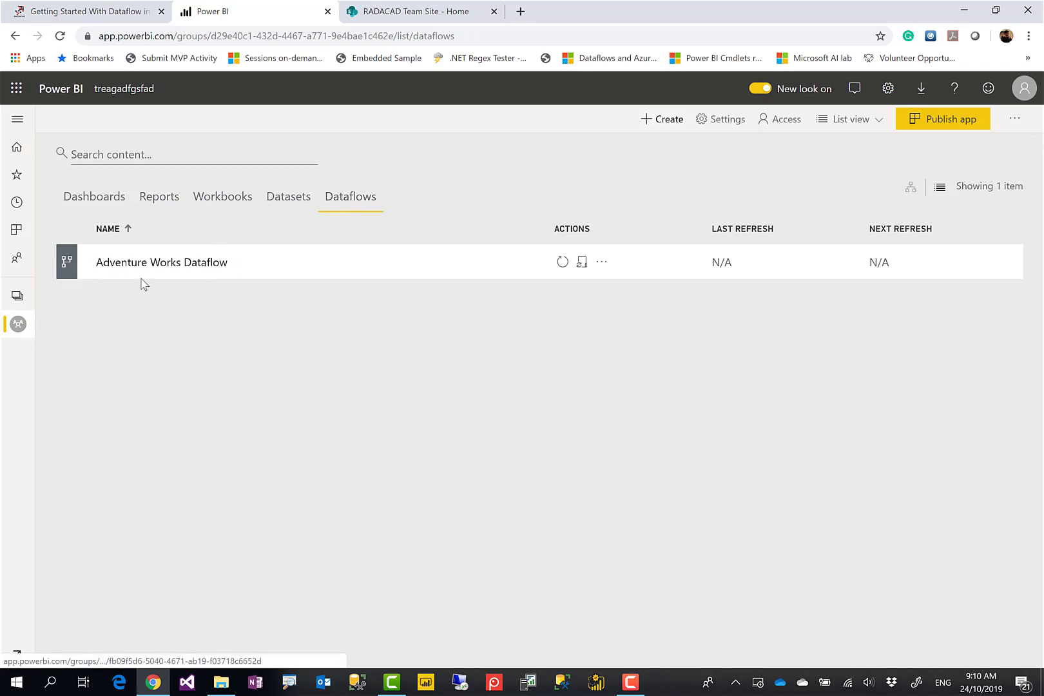
pyautogui.click(563, 263)
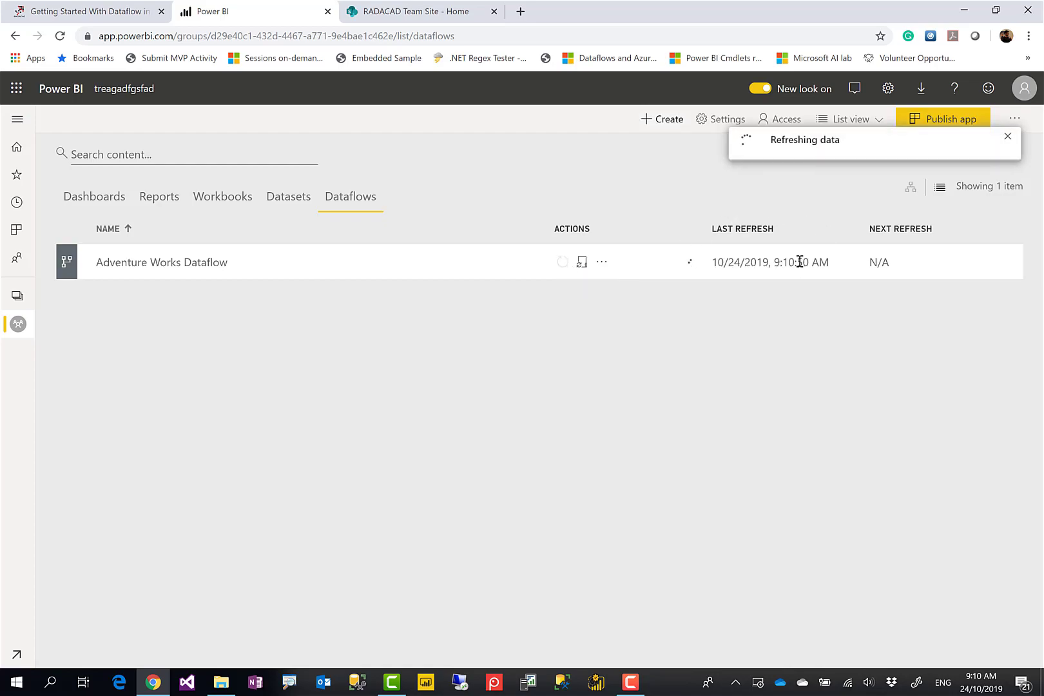